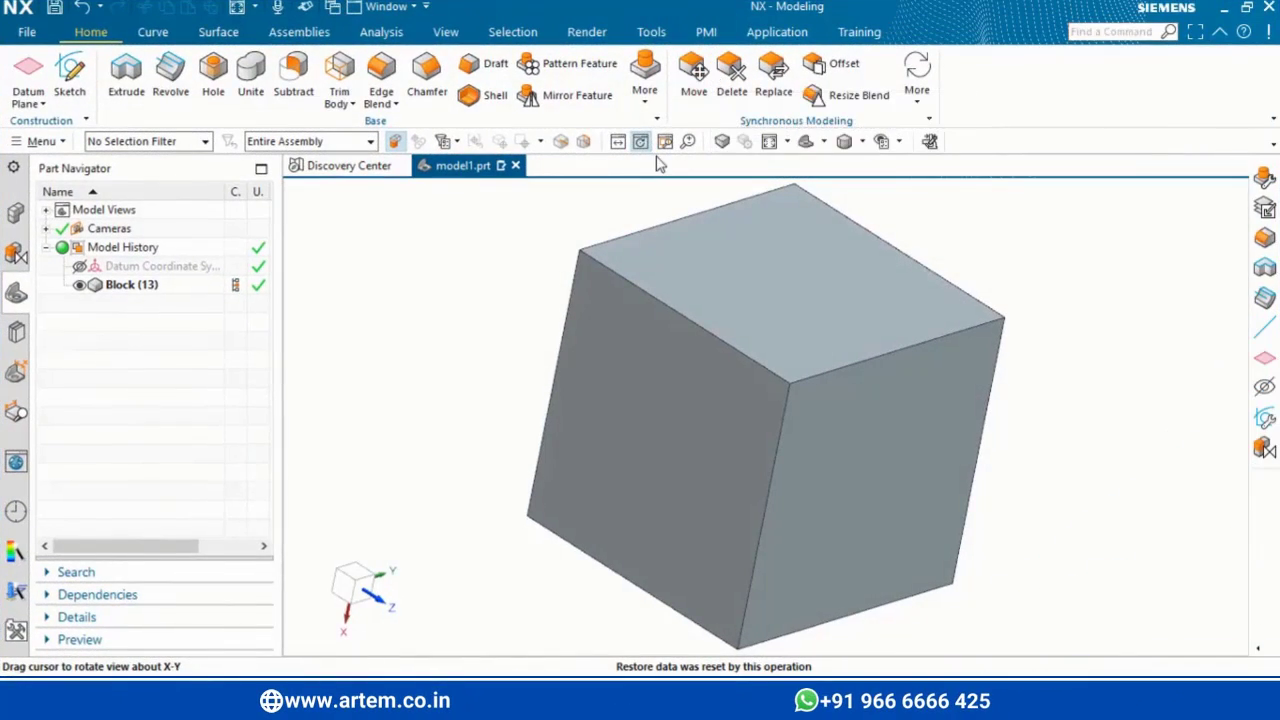
Start a Draft Body feature on the plain cube from the More gallery
click(642, 82)
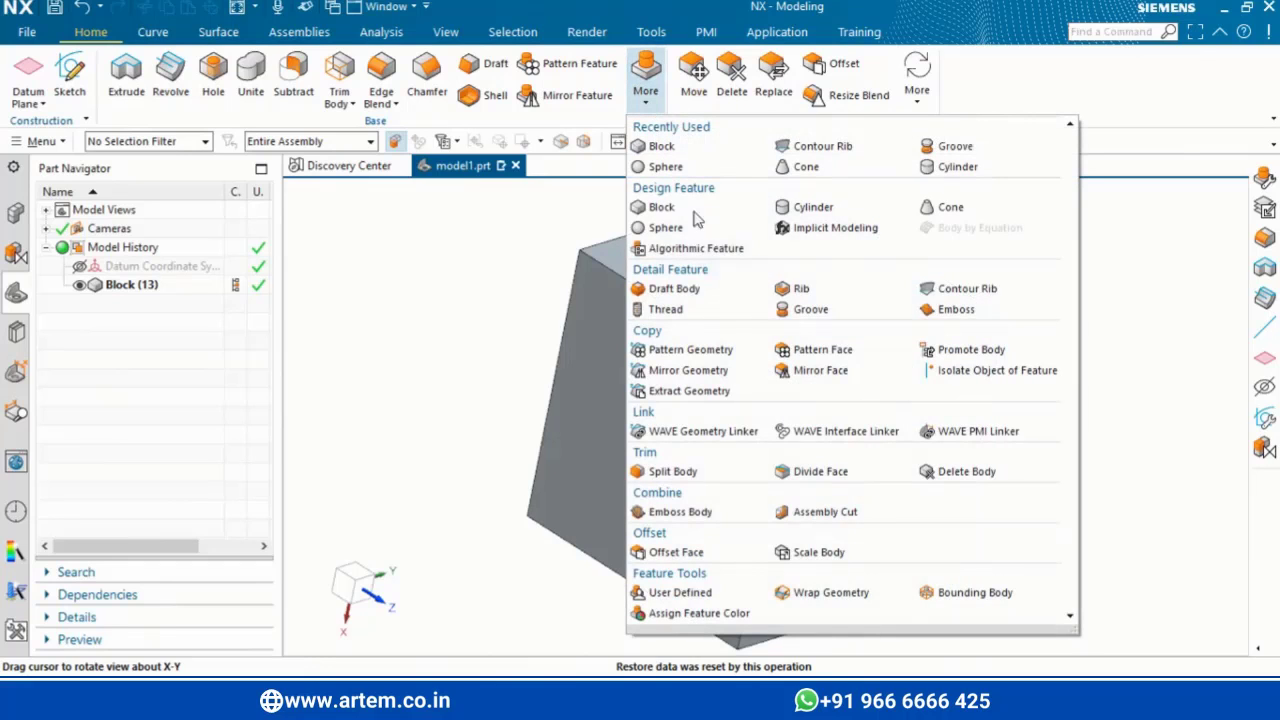
click(676, 289)
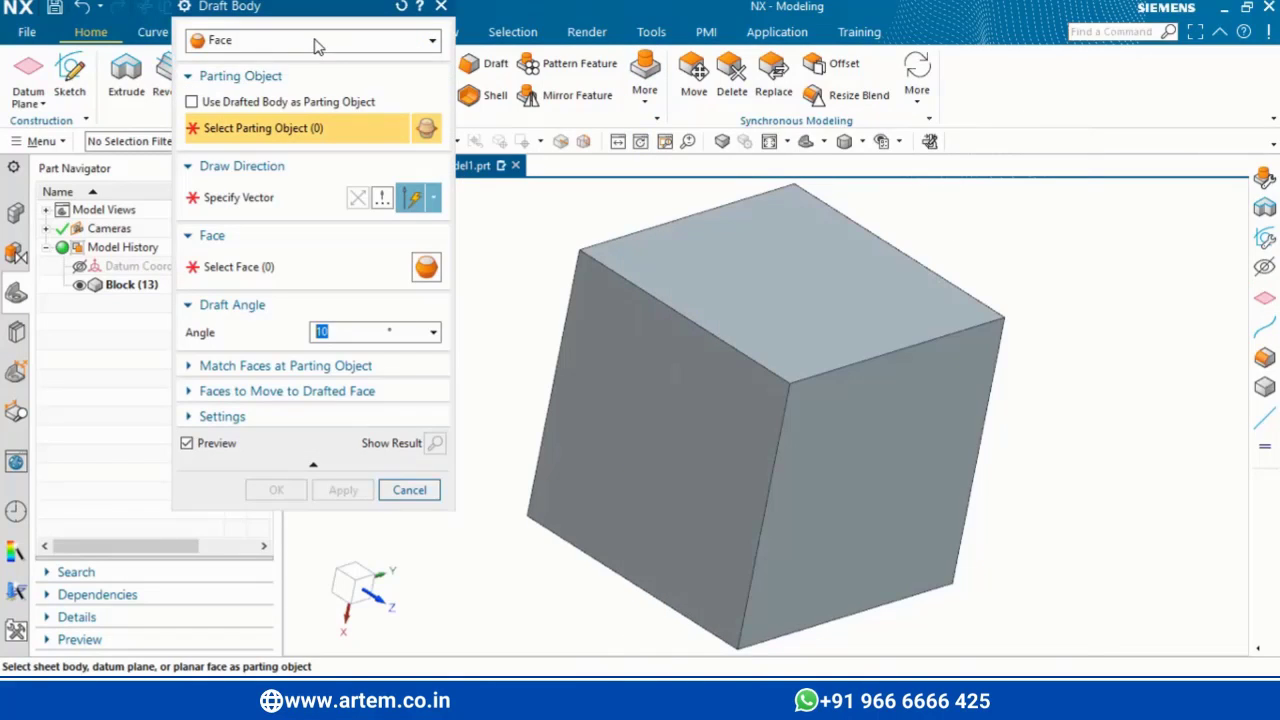
Try an Edge-type draft with the cube's top face as parting object, then cancel it
click(316, 42)
click(285, 63)
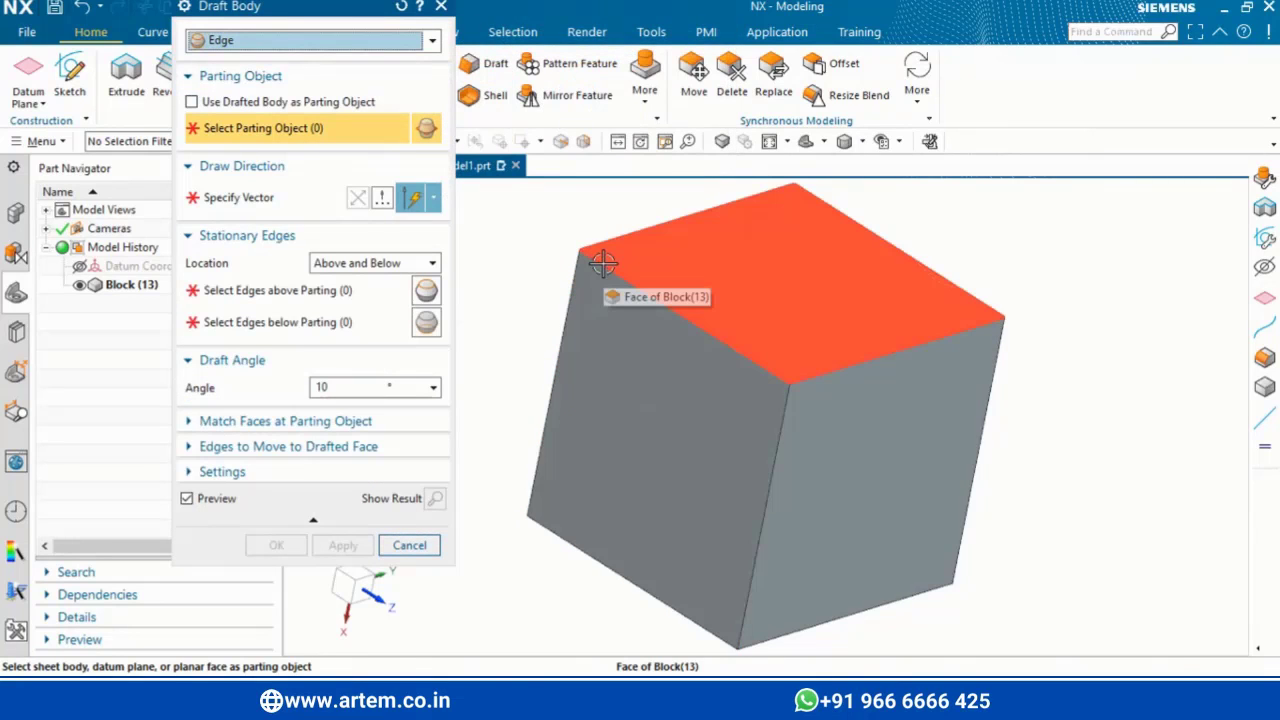
click(752, 262)
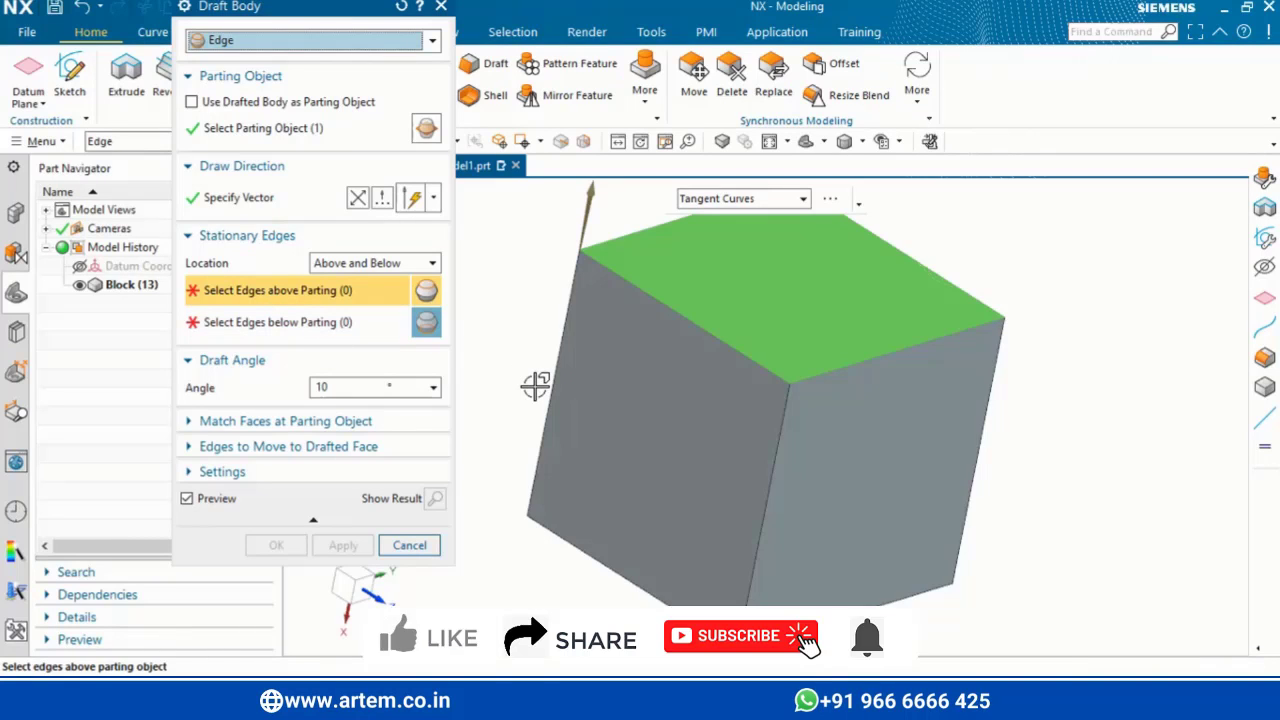
click(425, 545)
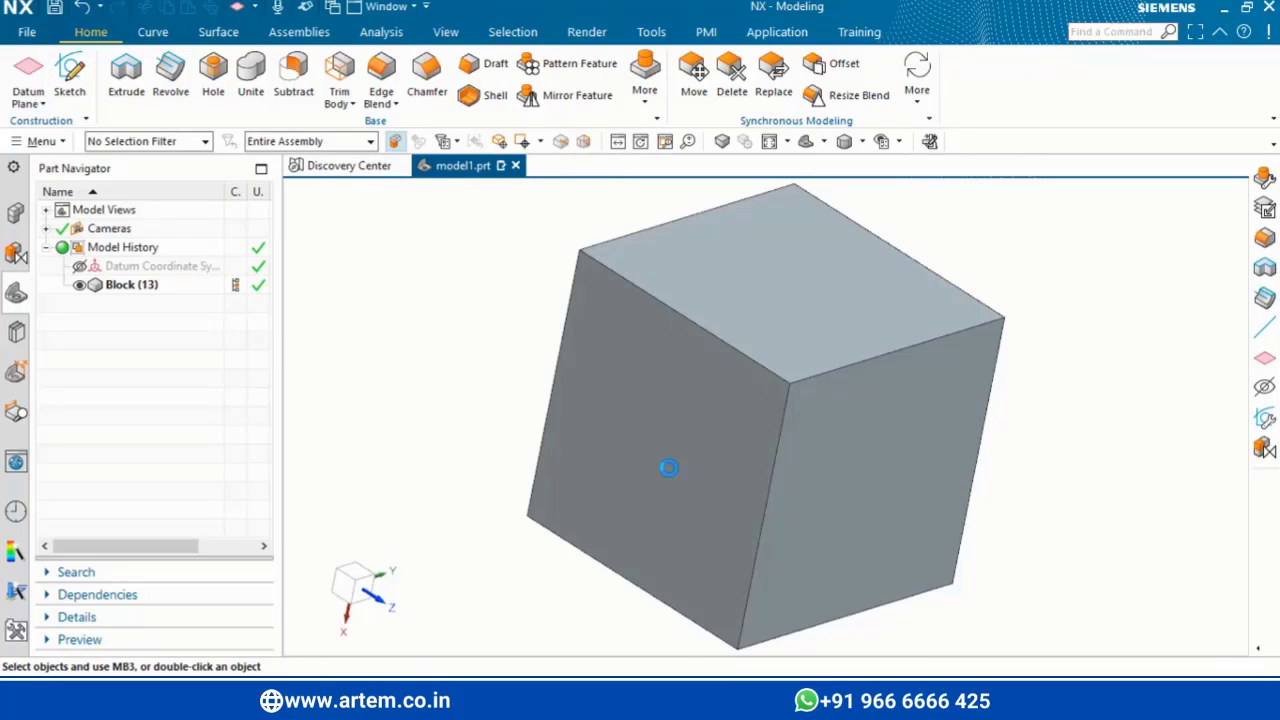
Create a zero-offset datum plane from the cube edges and a lower-edge point, then select it
click(762, 516)
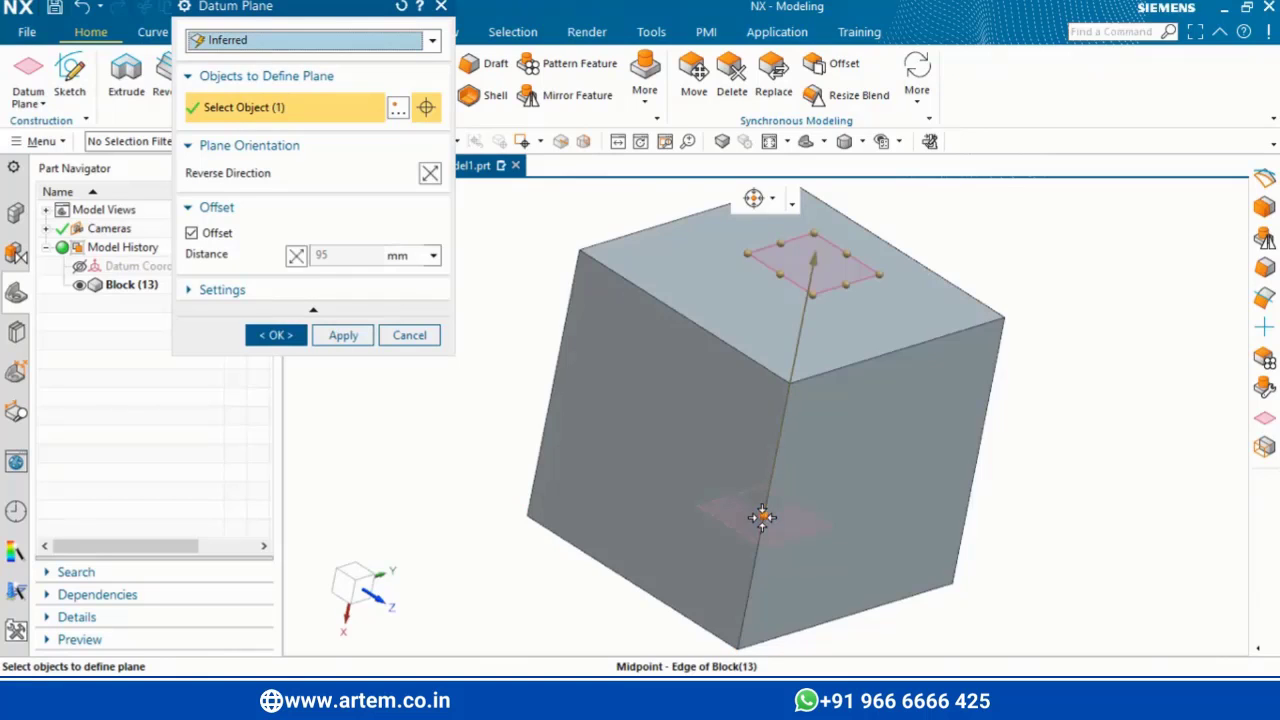
click(553, 387)
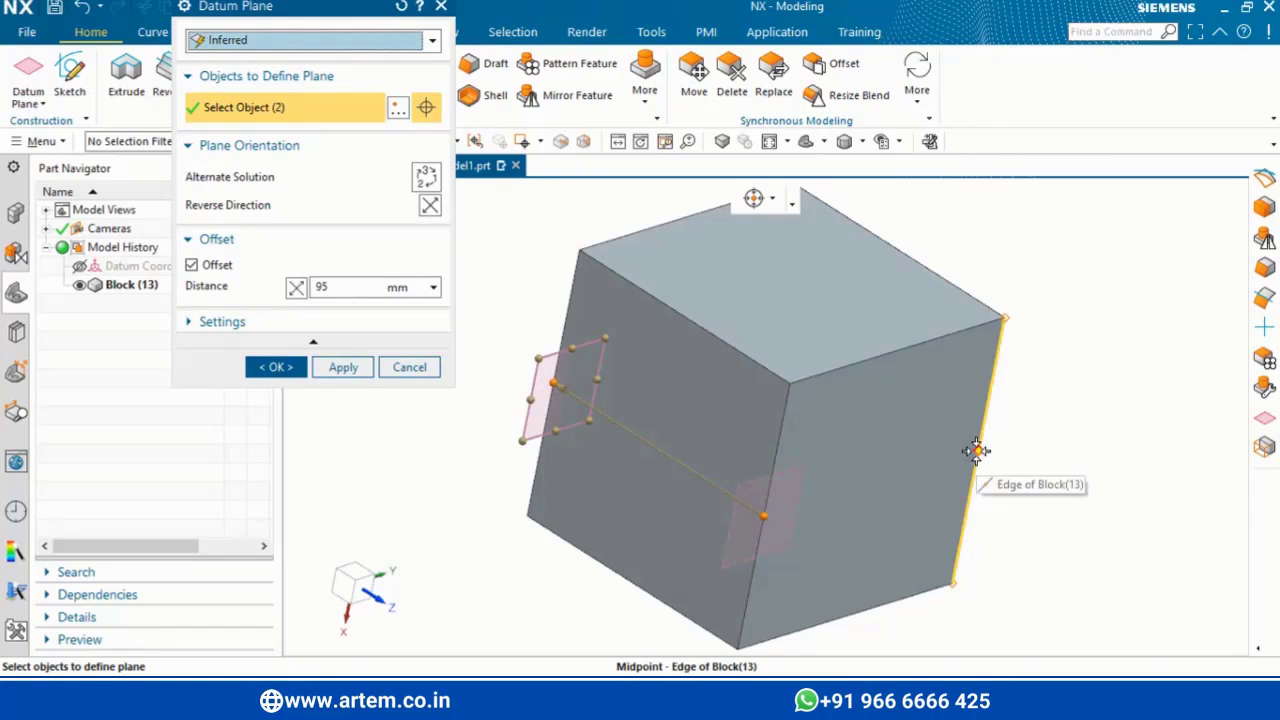
click(976, 451)
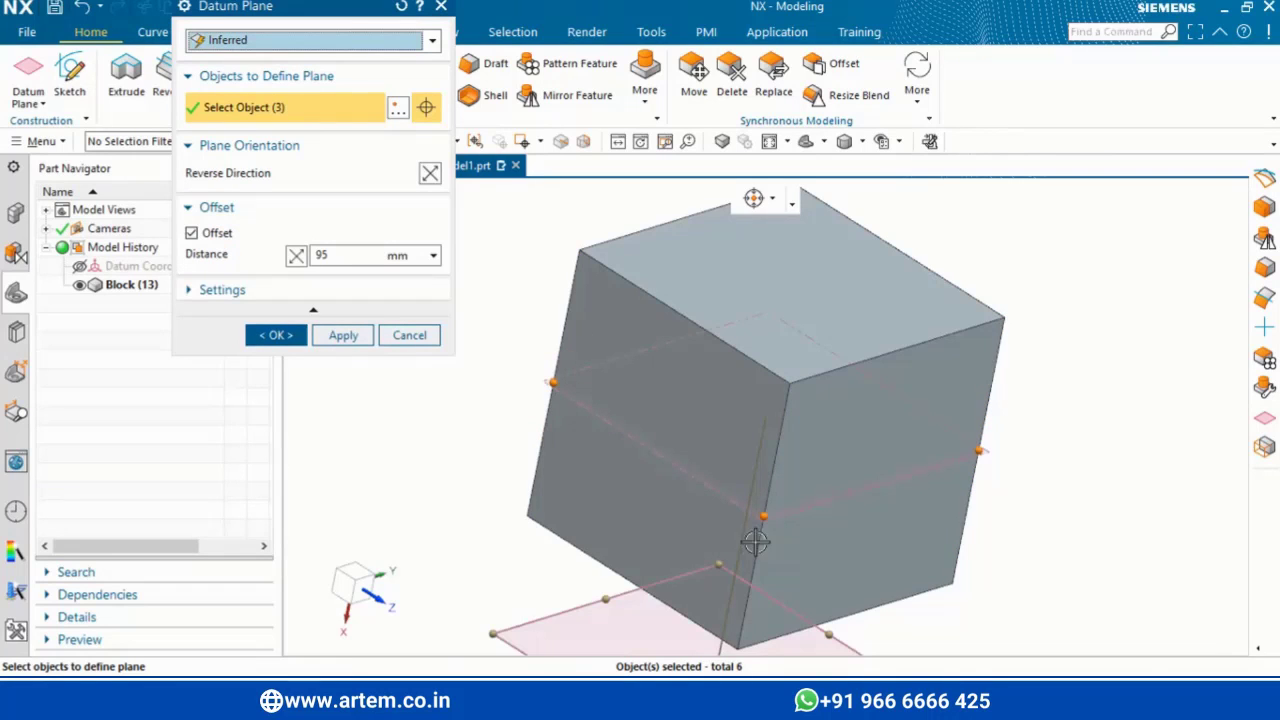
click(318, 255)
text(0)
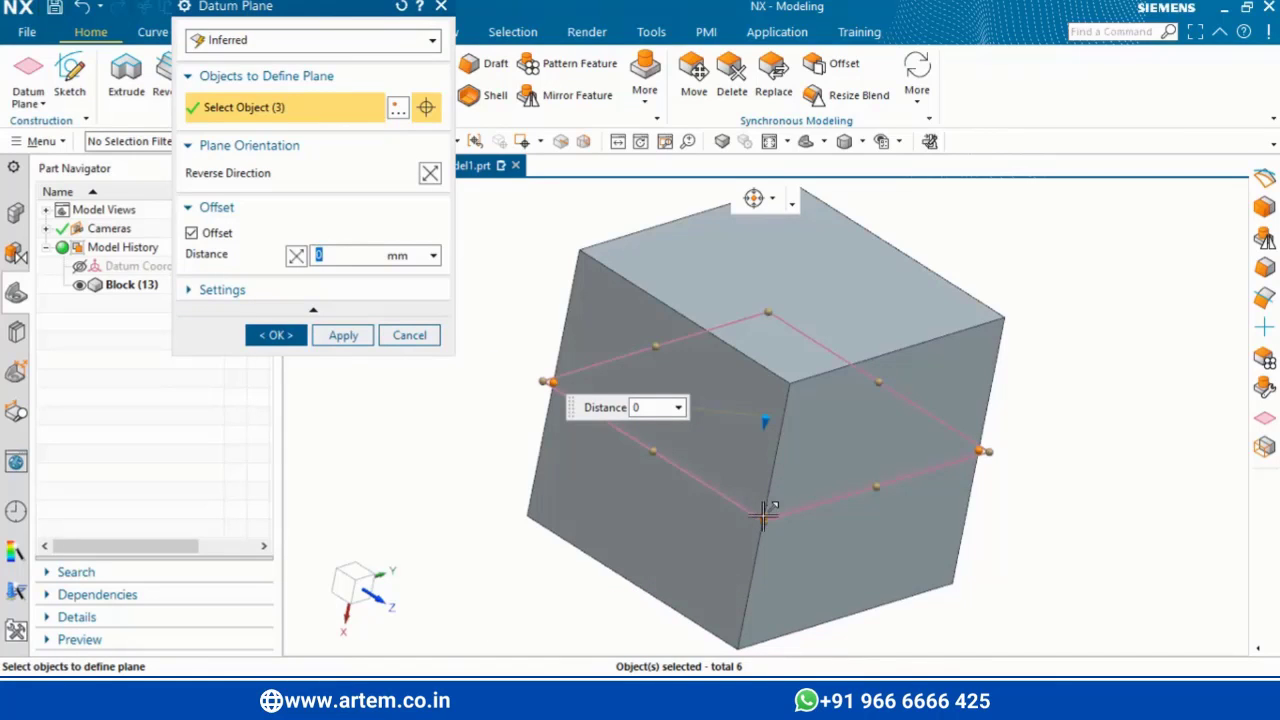
click(760, 565)
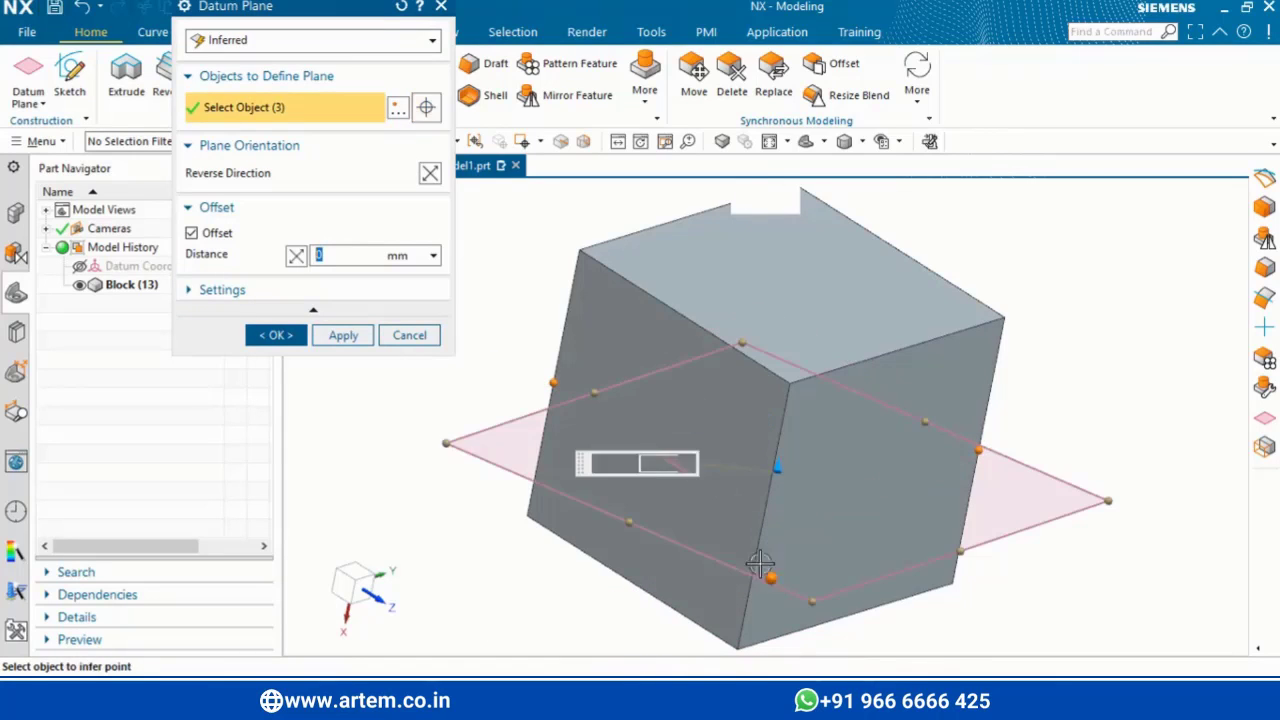
click(273, 338)
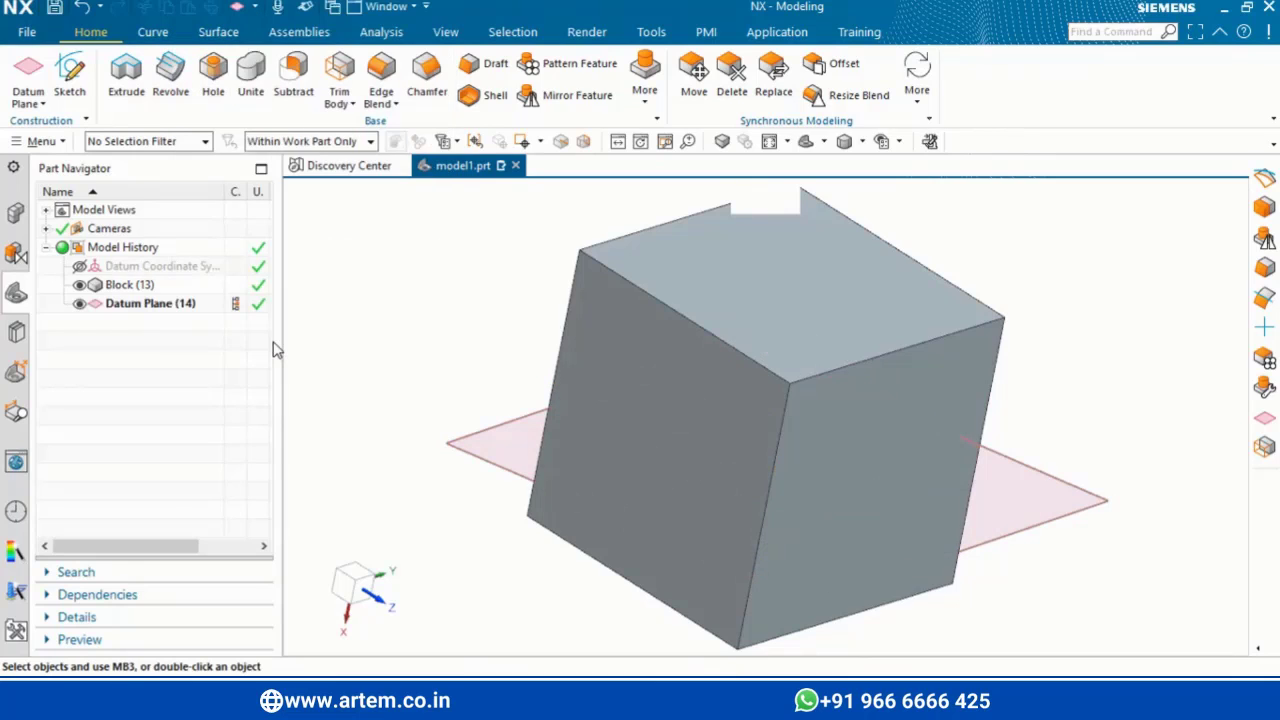
click(1040, 508)
Replace it with an enlarged horizontal Datum Plane (14) through the left edge's midpoint
key(Delete)
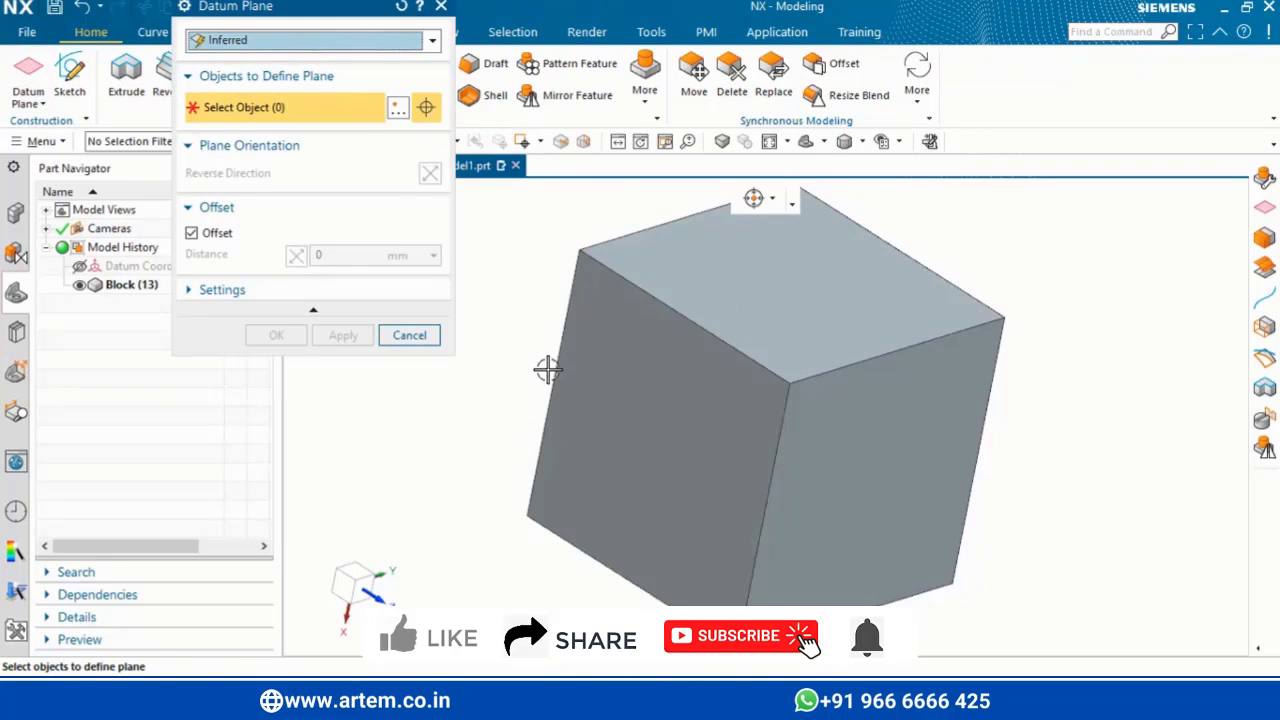
click(552, 380)
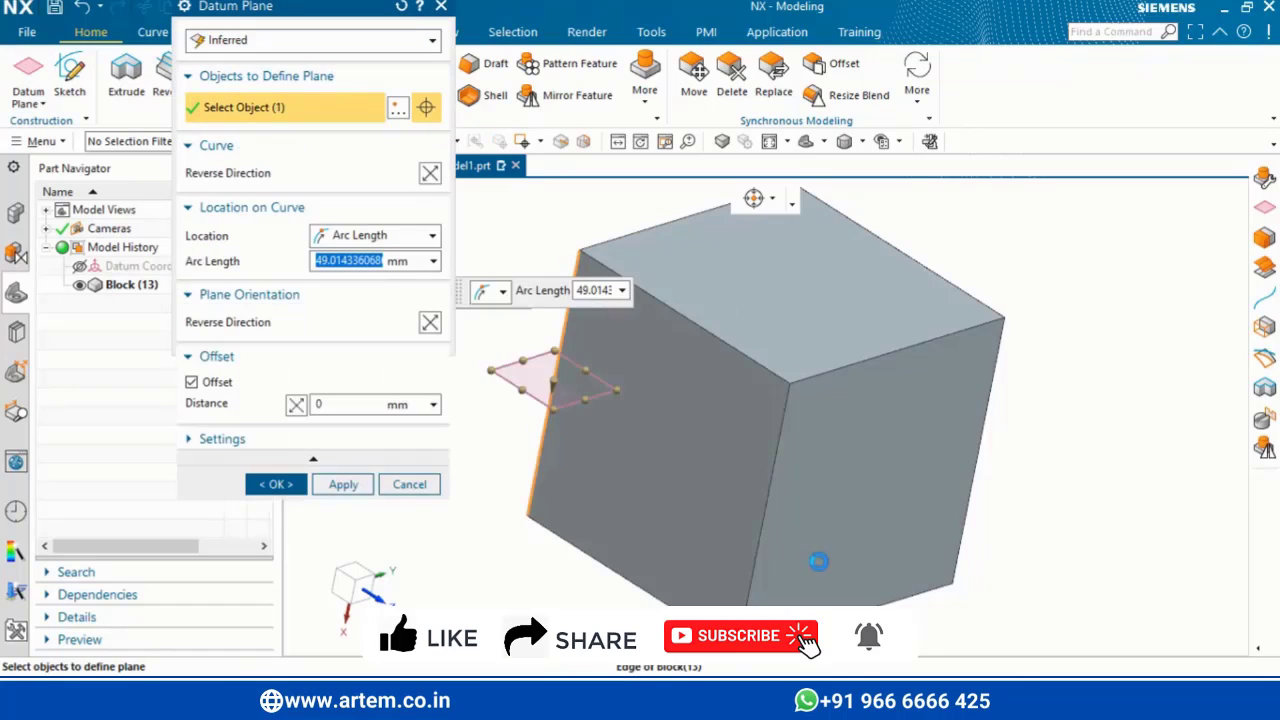
click(763, 513)
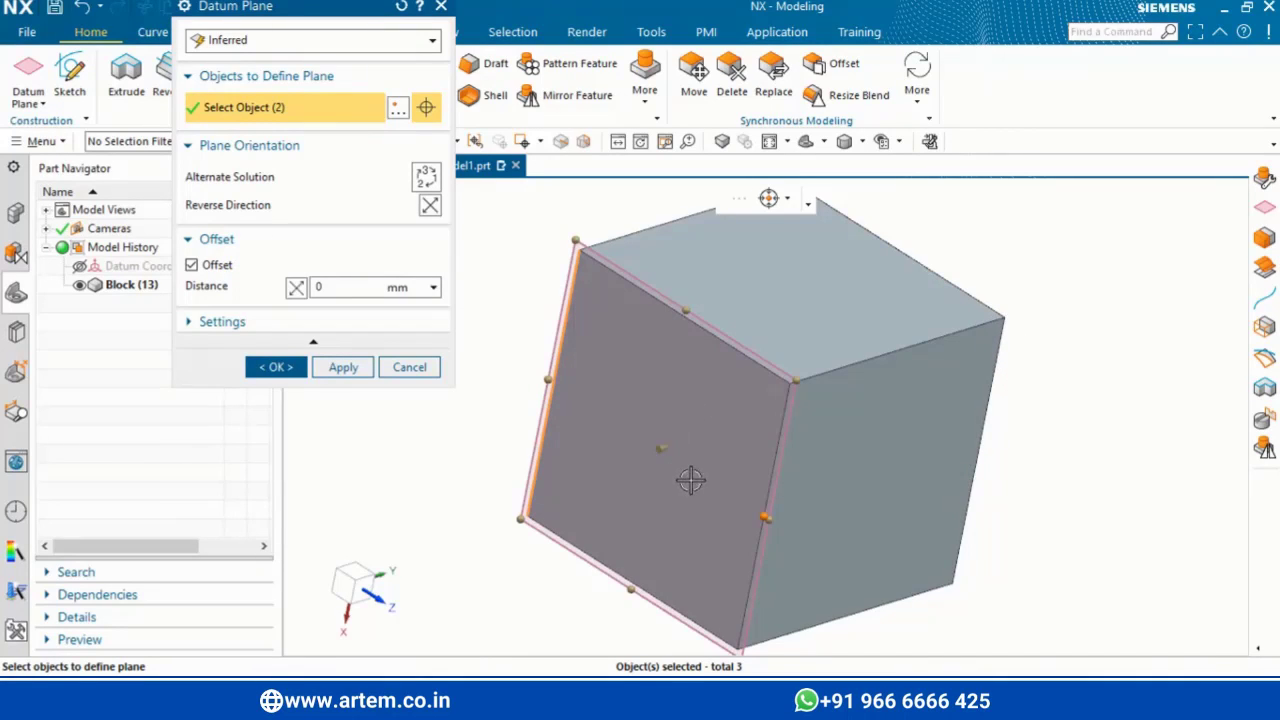
click(427, 176)
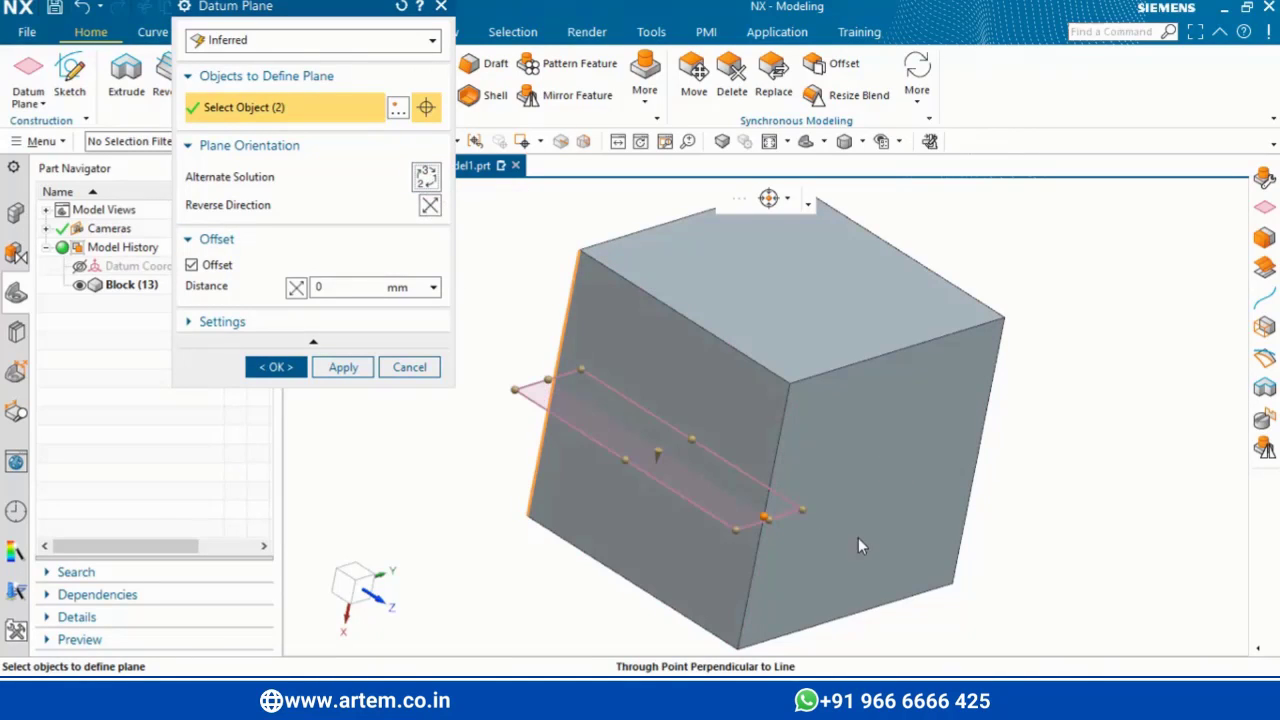
drag(696, 446, 965, 325)
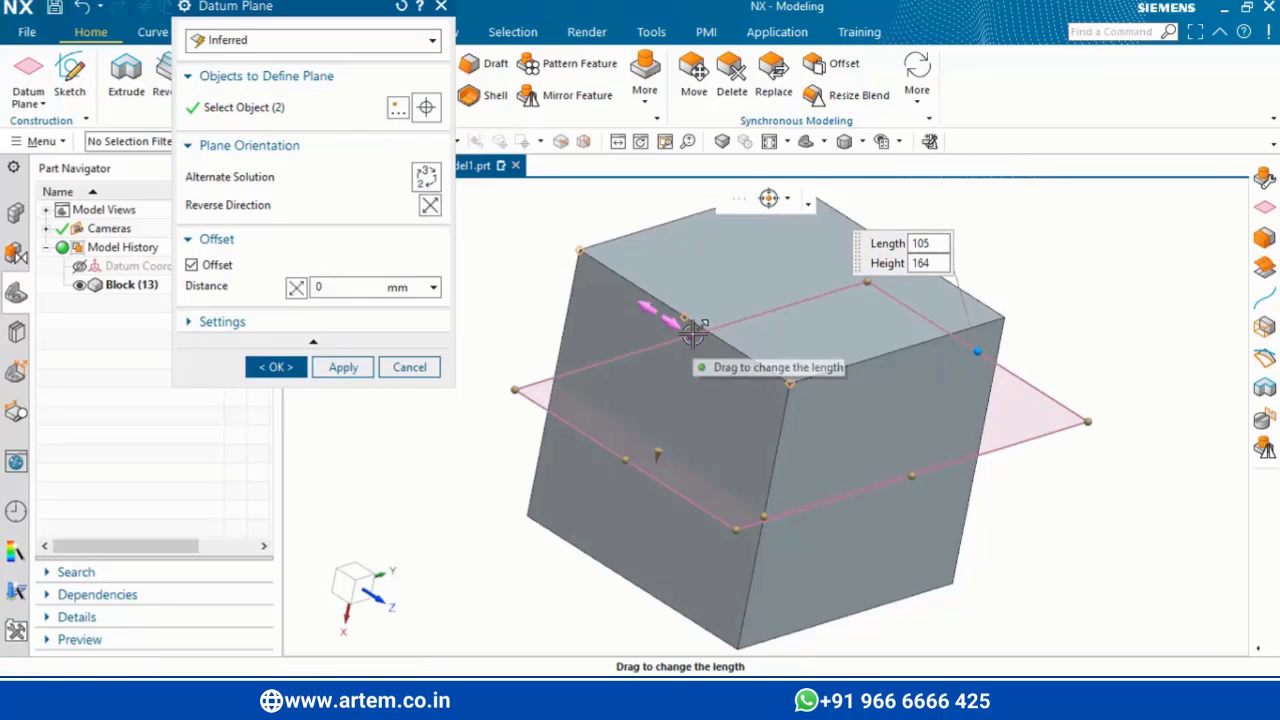
drag(688, 334, 614, 286)
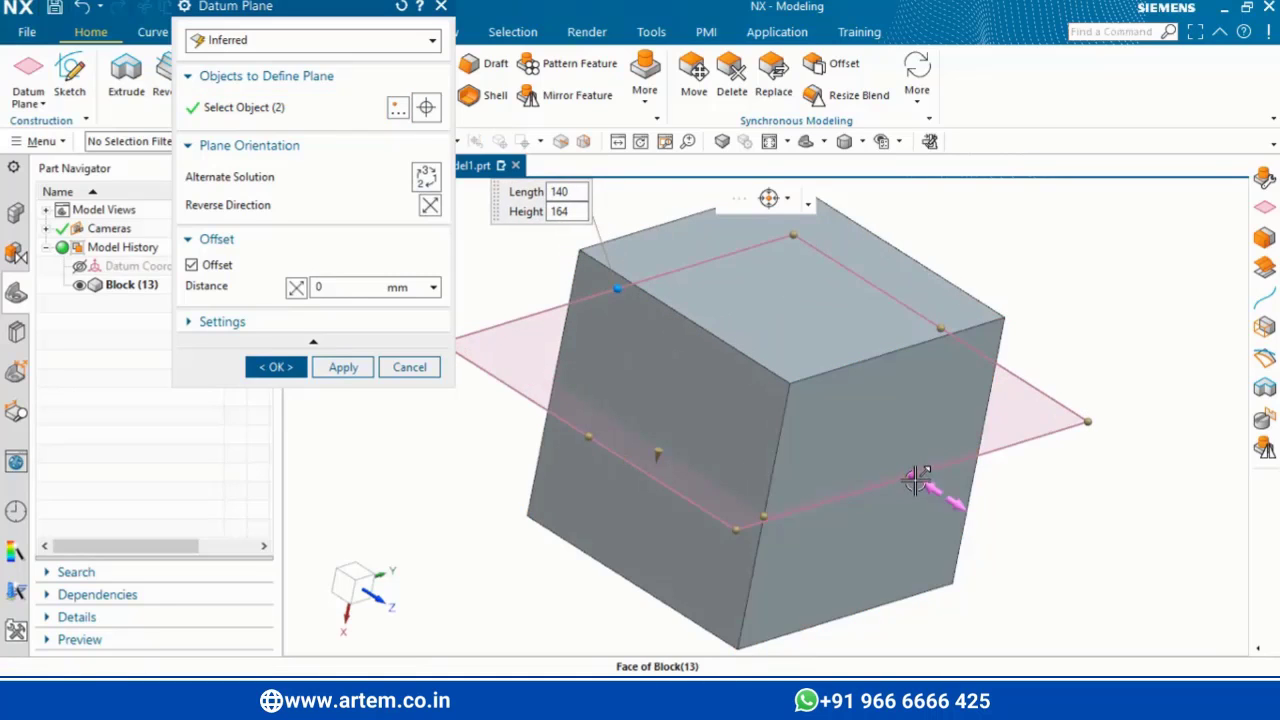
drag(970, 508, 978, 515)
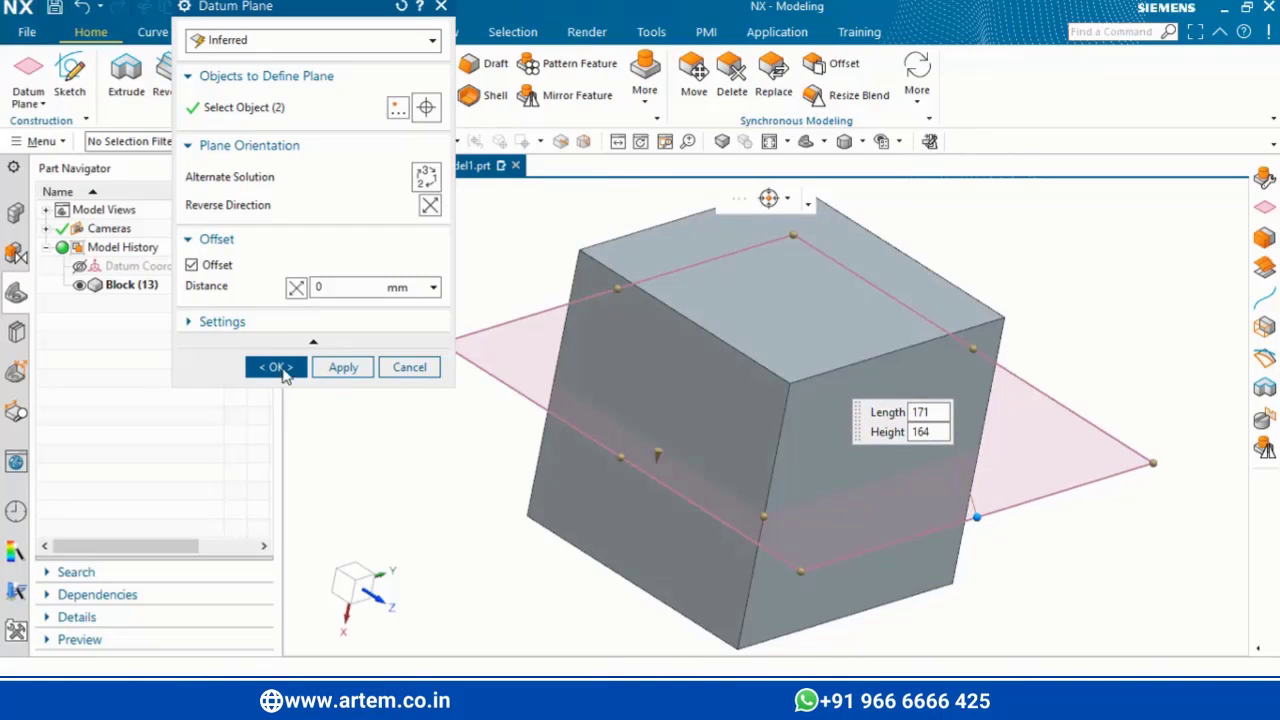
click(280, 369)
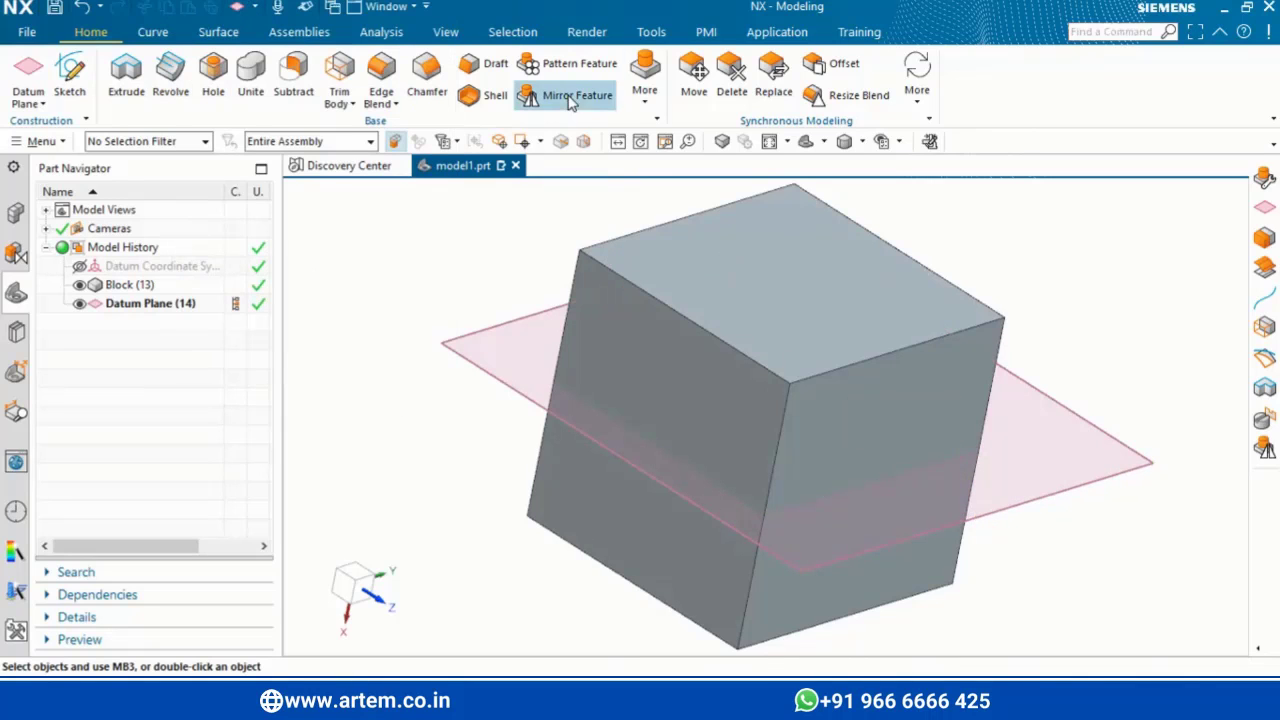
Start an Edge-type Draft Body using the mid-height datum plane as parting object
click(645, 88)
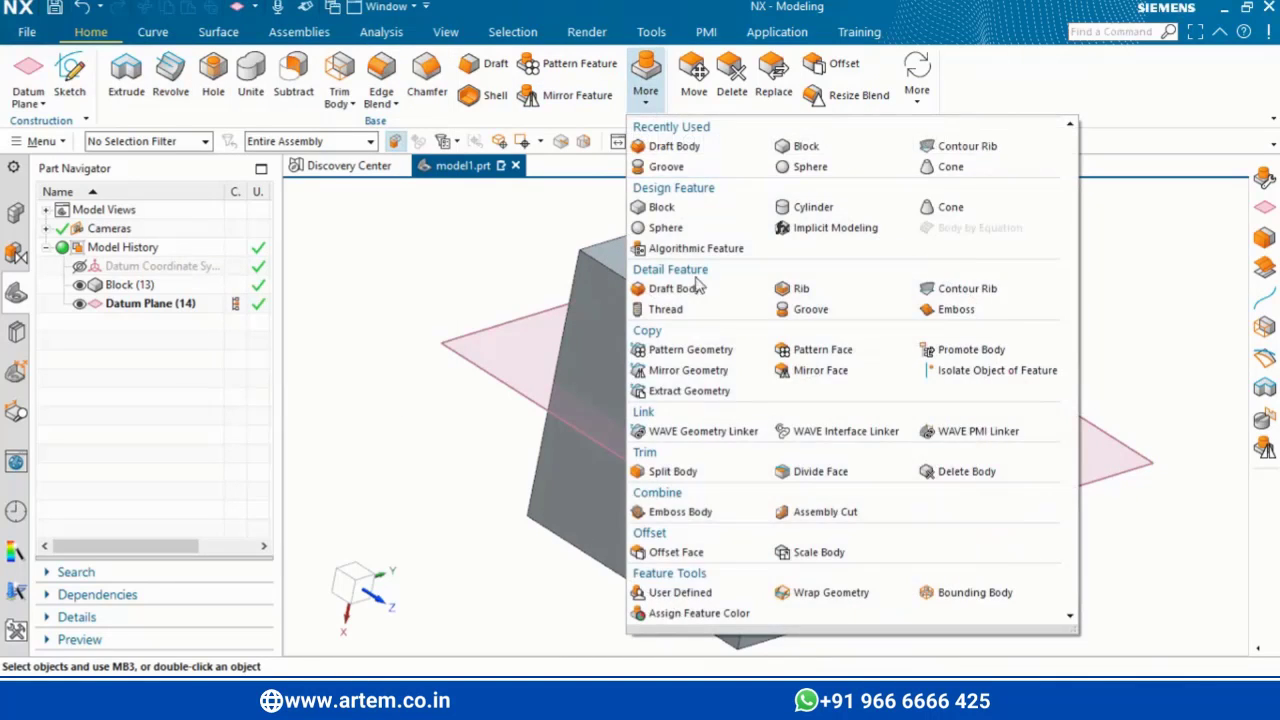
click(679, 288)
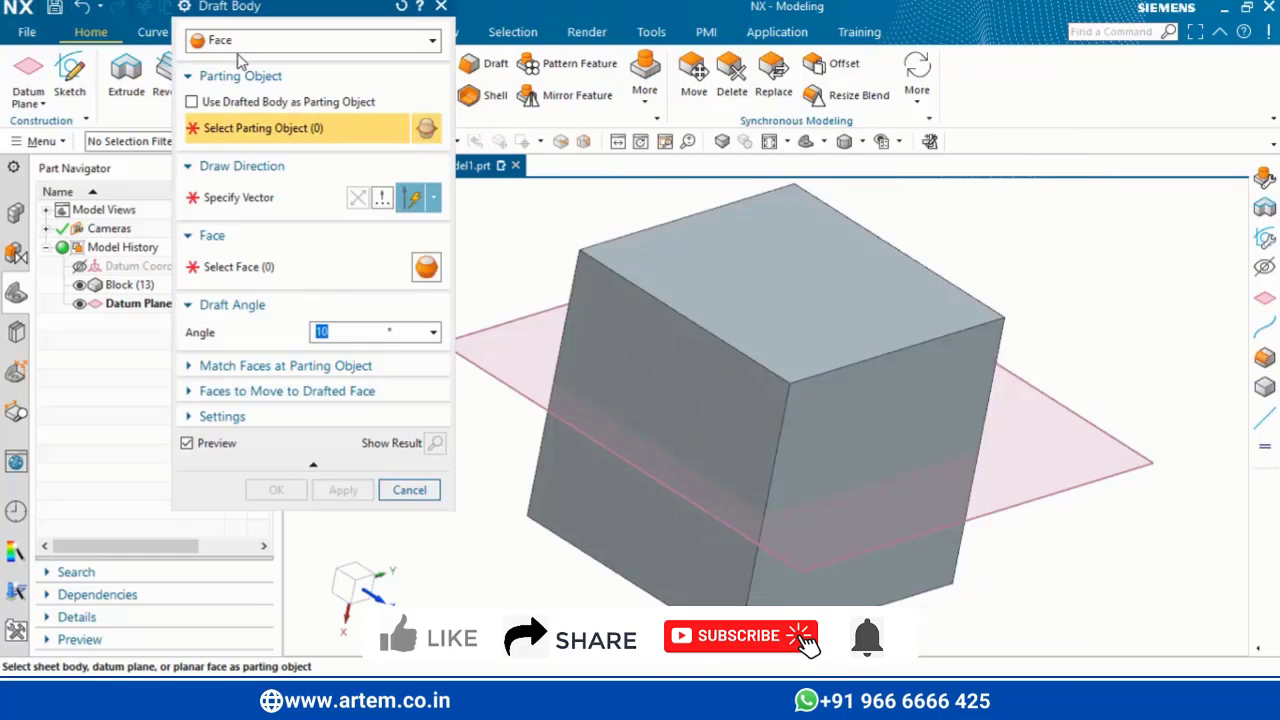
click(234, 42)
click(218, 60)
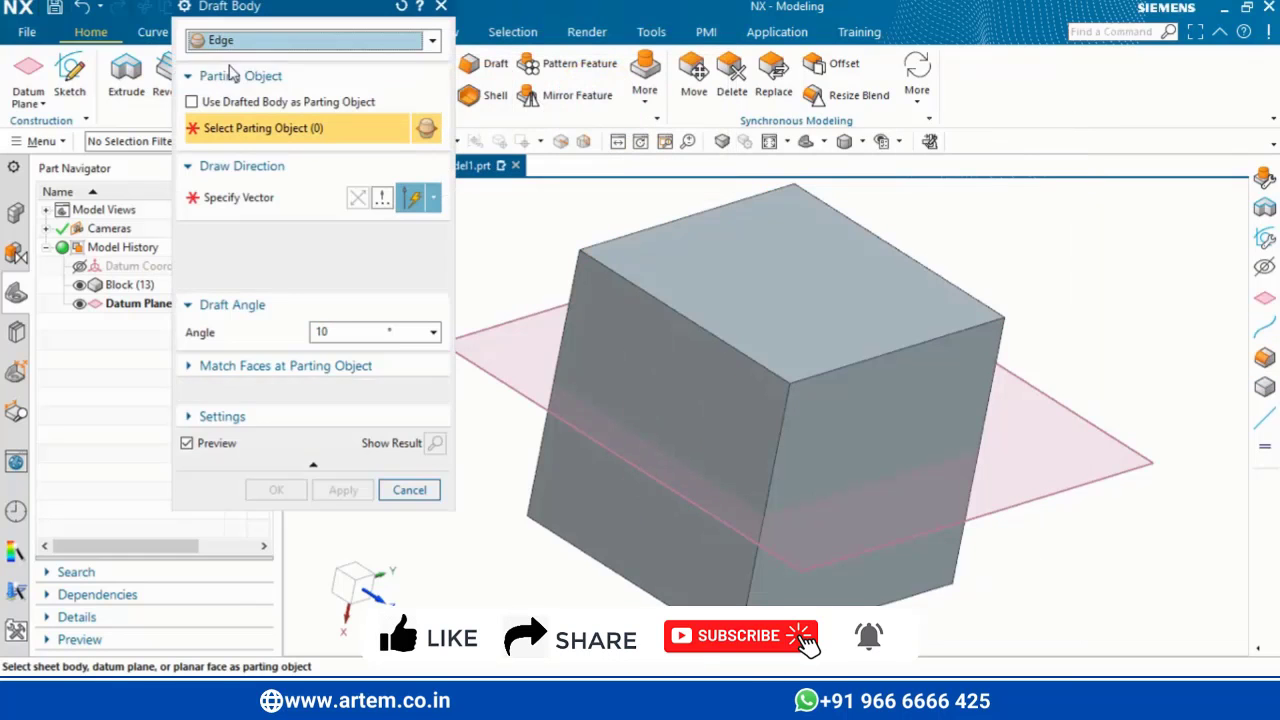
click(503, 375)
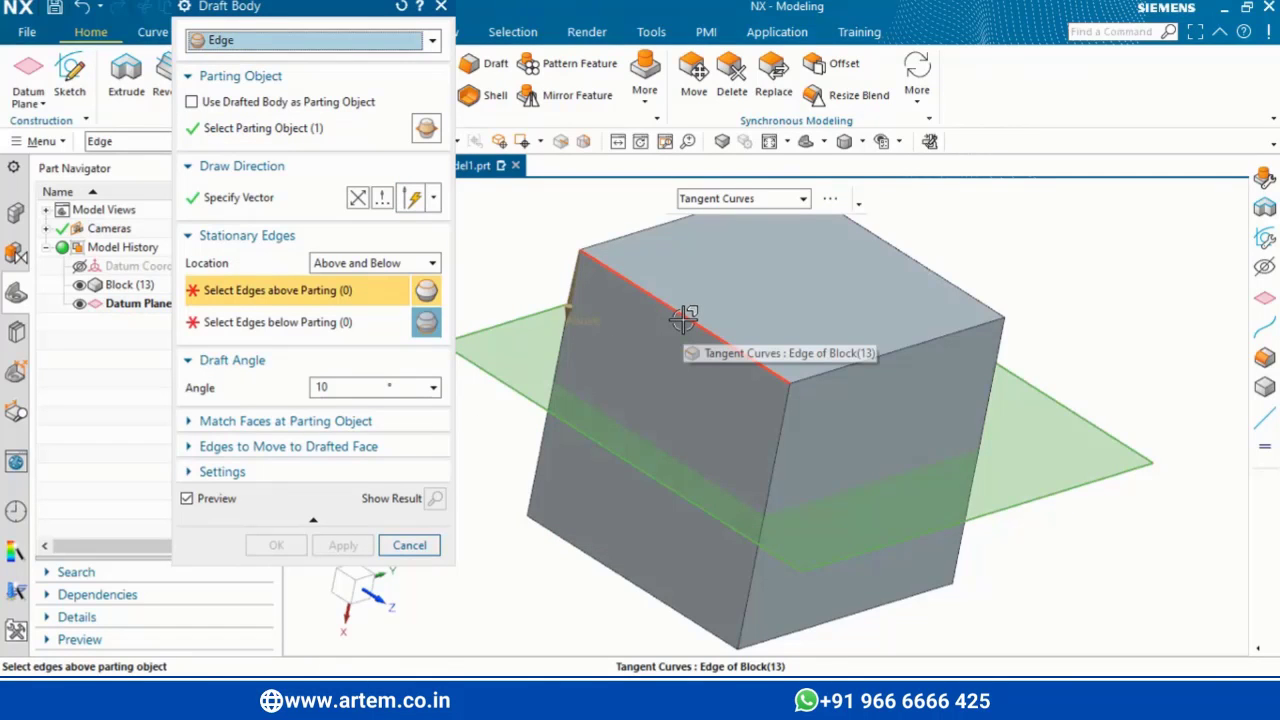
Fix the four top edges as stationary above the parting plane and one bottom edge below
click(617, 237)
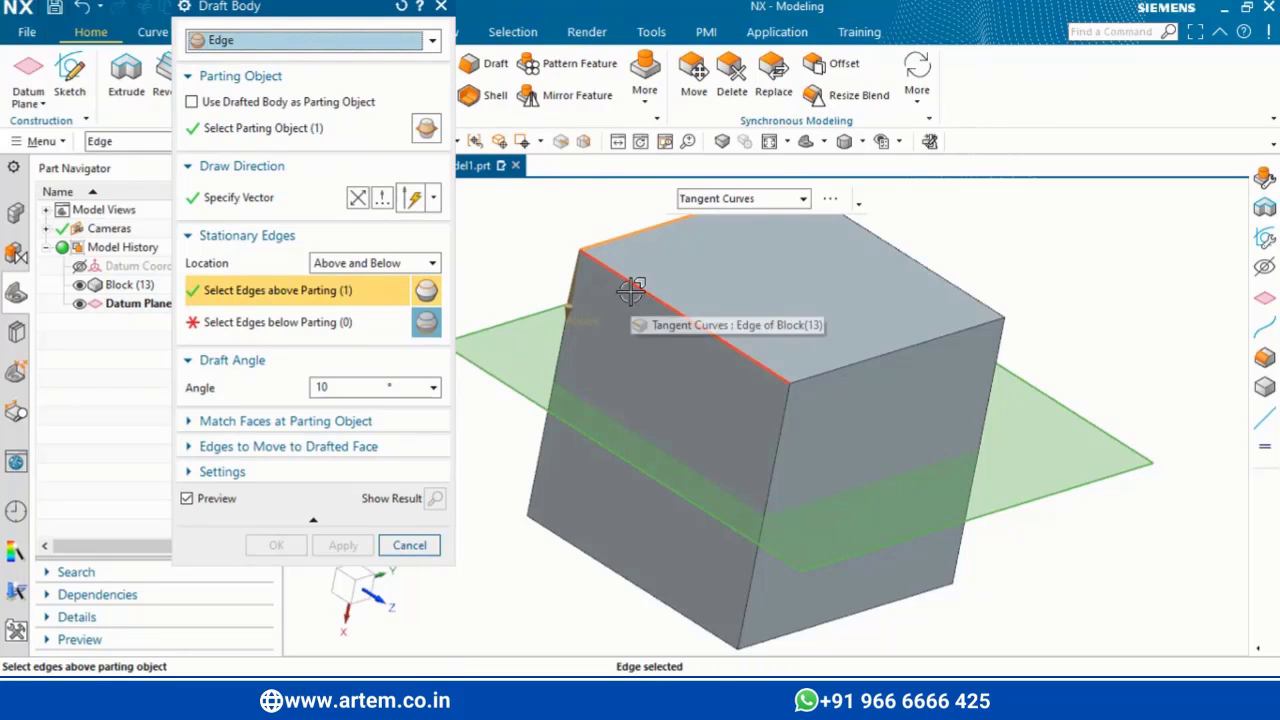
click(632, 287)
click(877, 349)
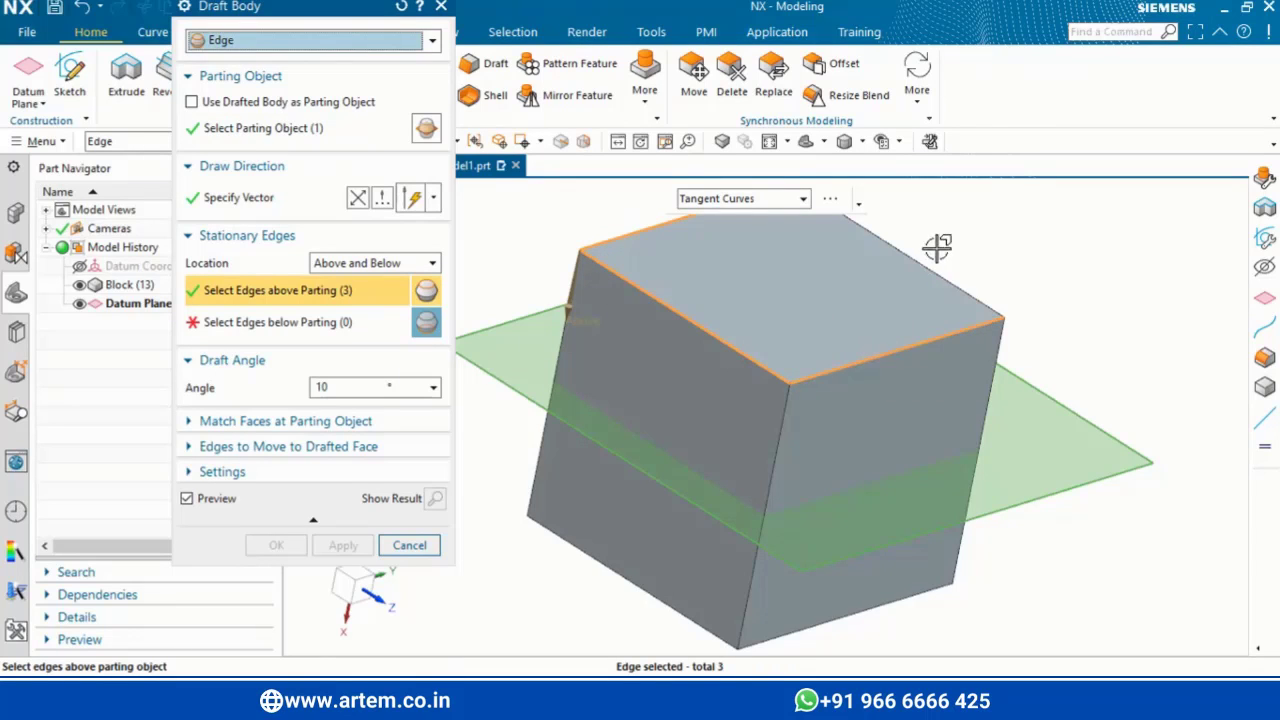
click(930, 265)
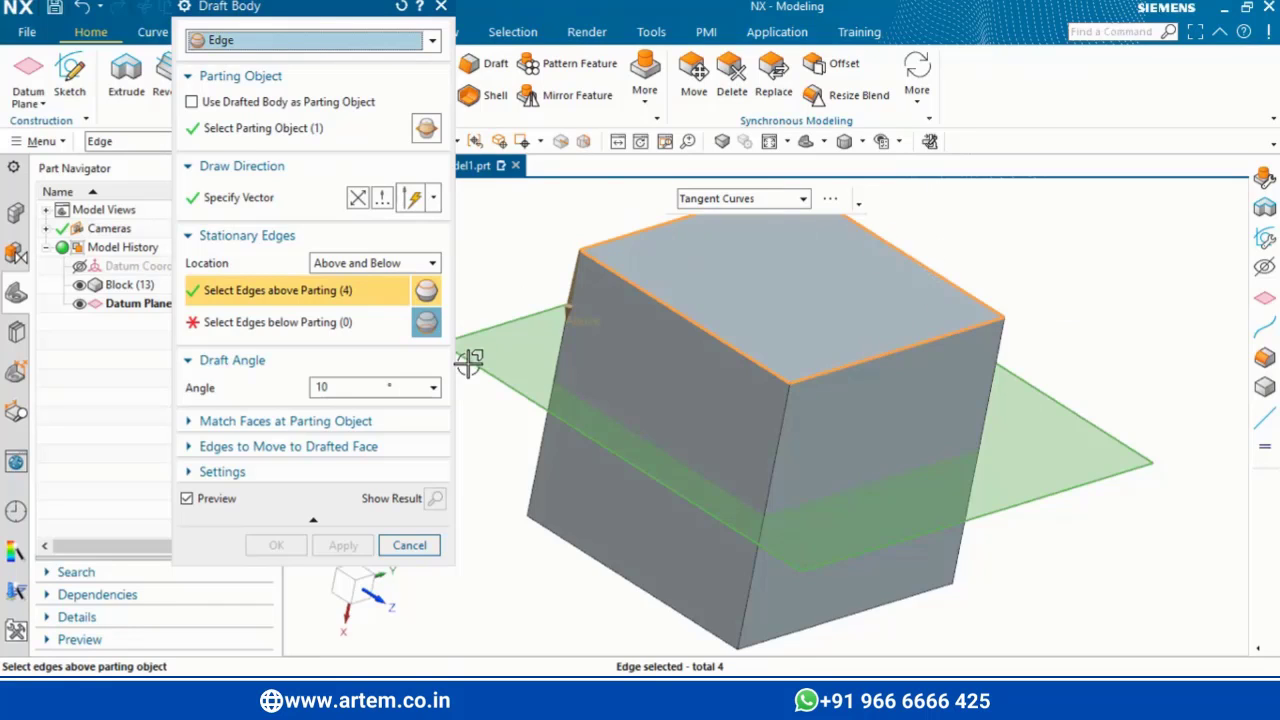
click(268, 322)
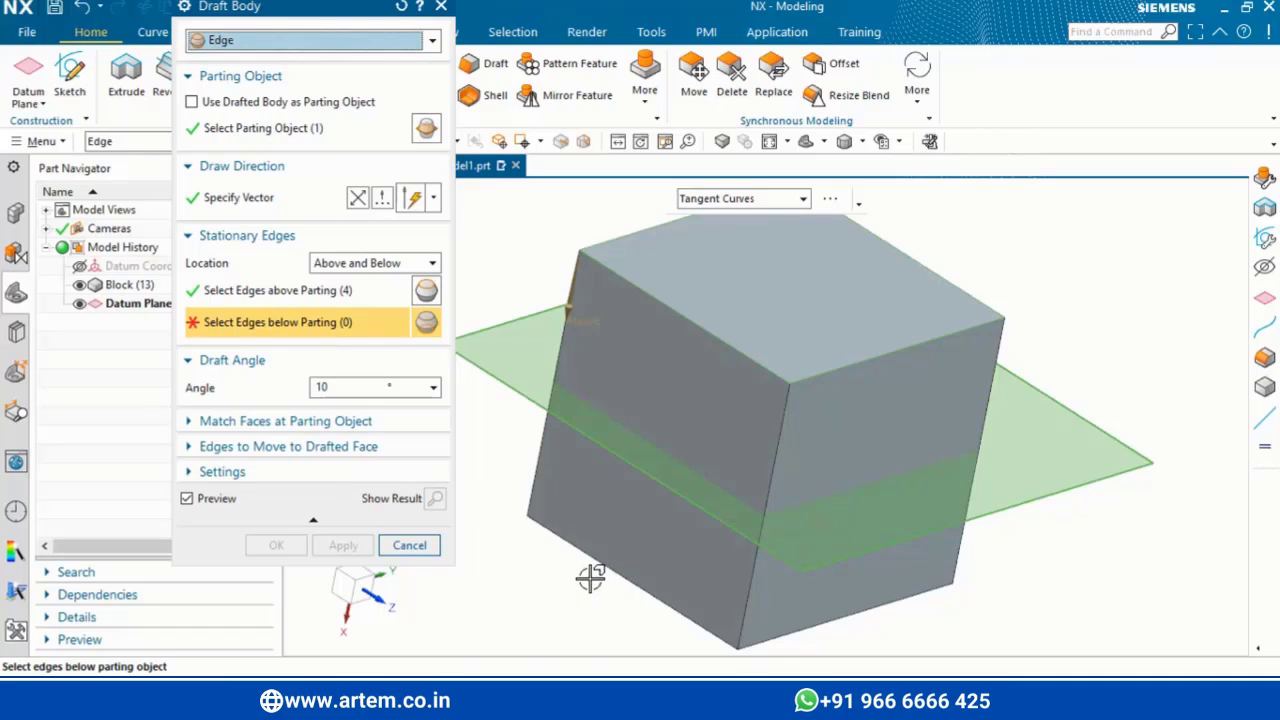
click(594, 568)
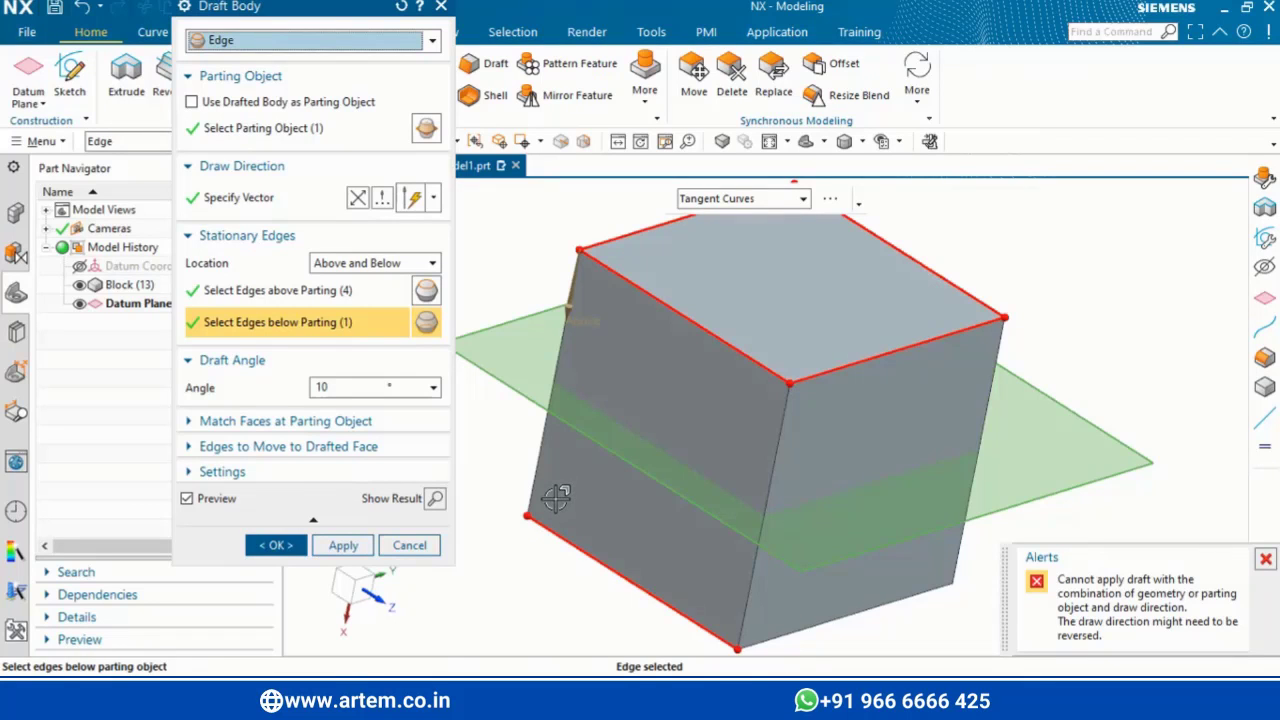
Reverse the draw direction to clear the draft error
click(282, 290)
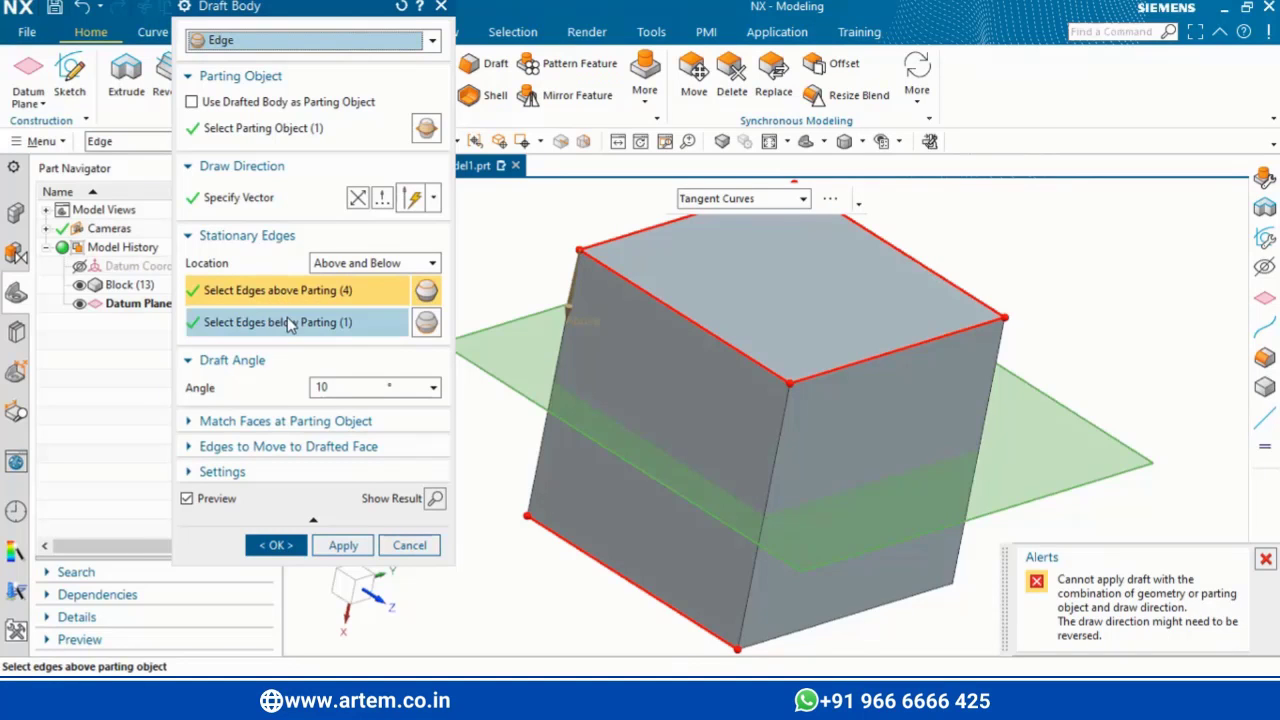
click(289, 324)
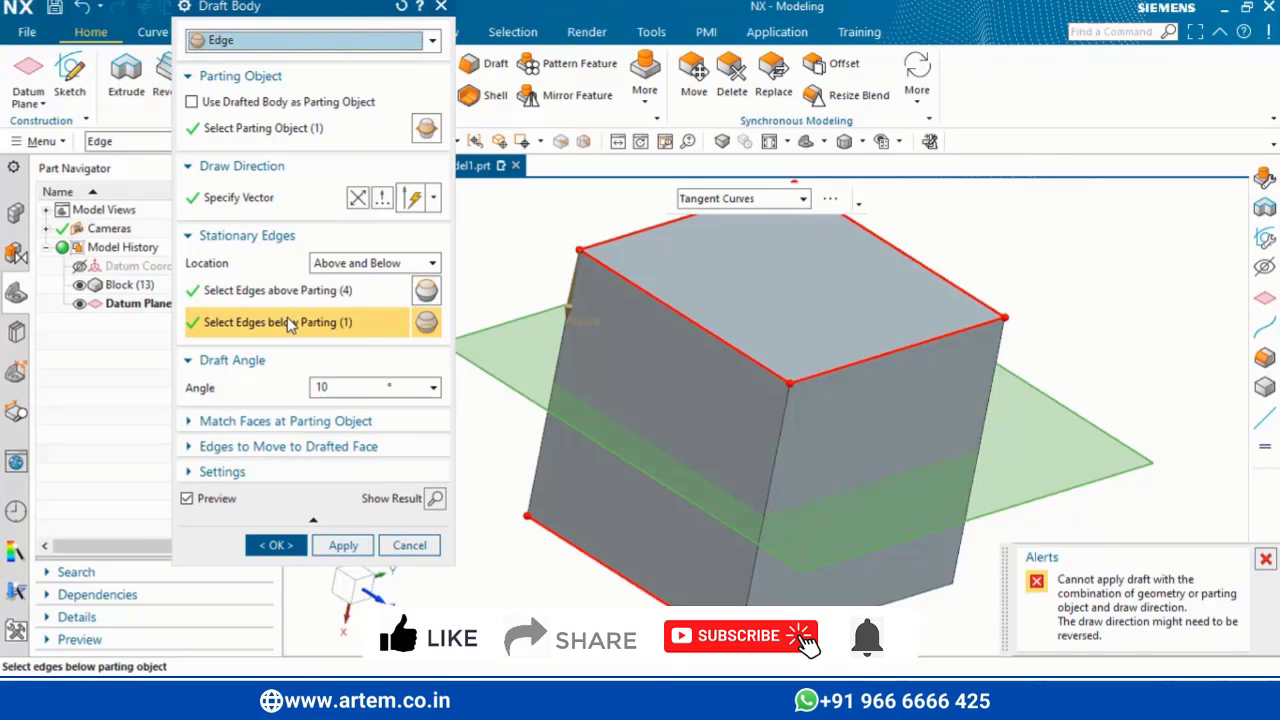
click(332, 292)
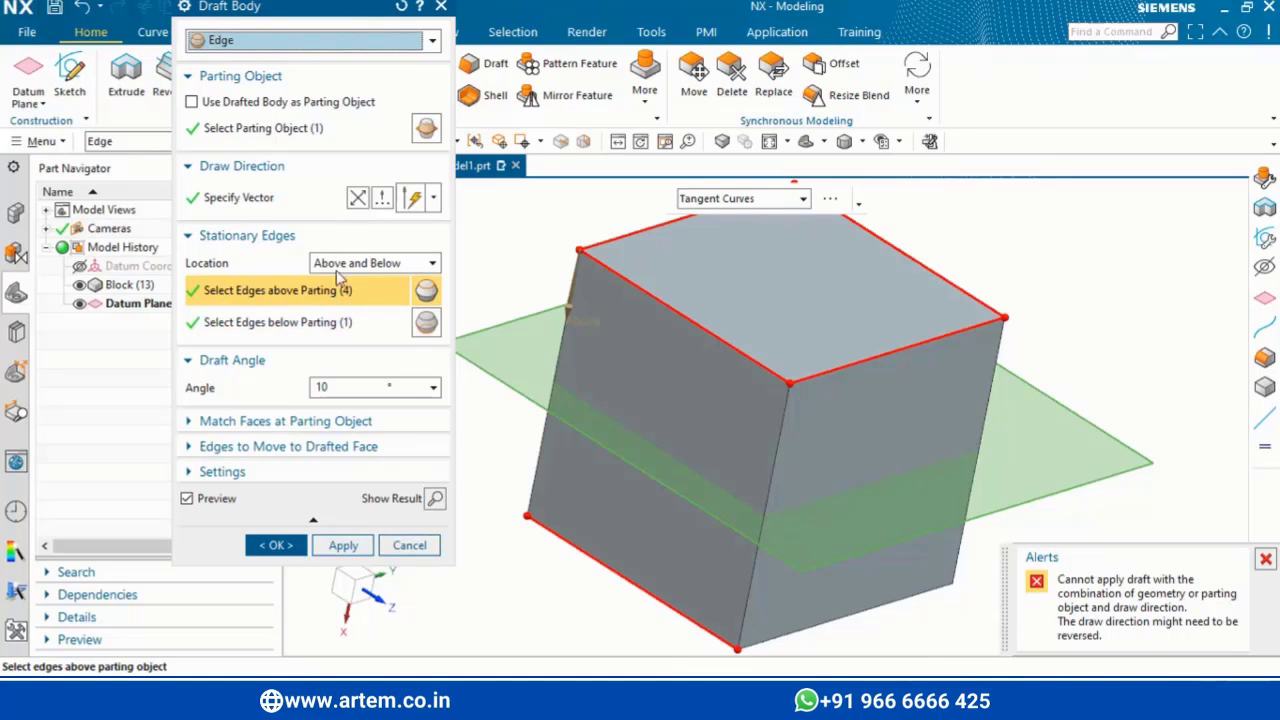
click(358, 197)
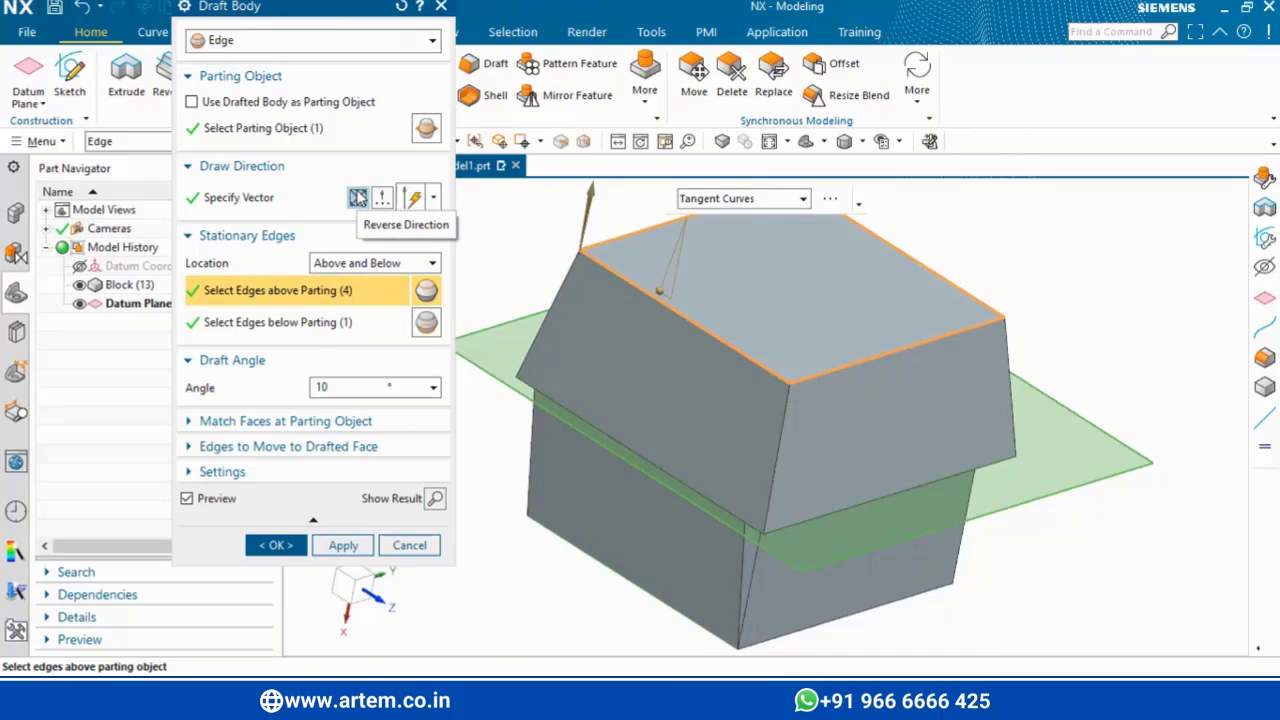
Add the remaining three bottom edges as stationary below the parting plane
click(330, 323)
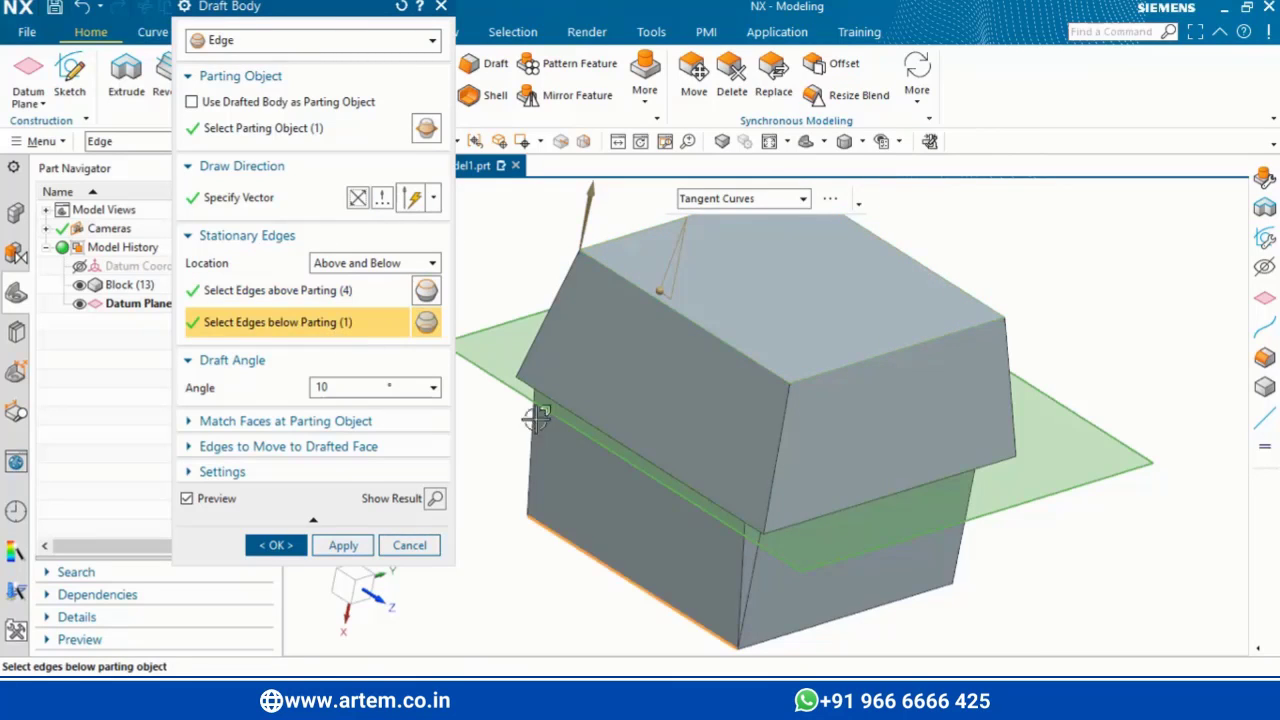
click(862, 617)
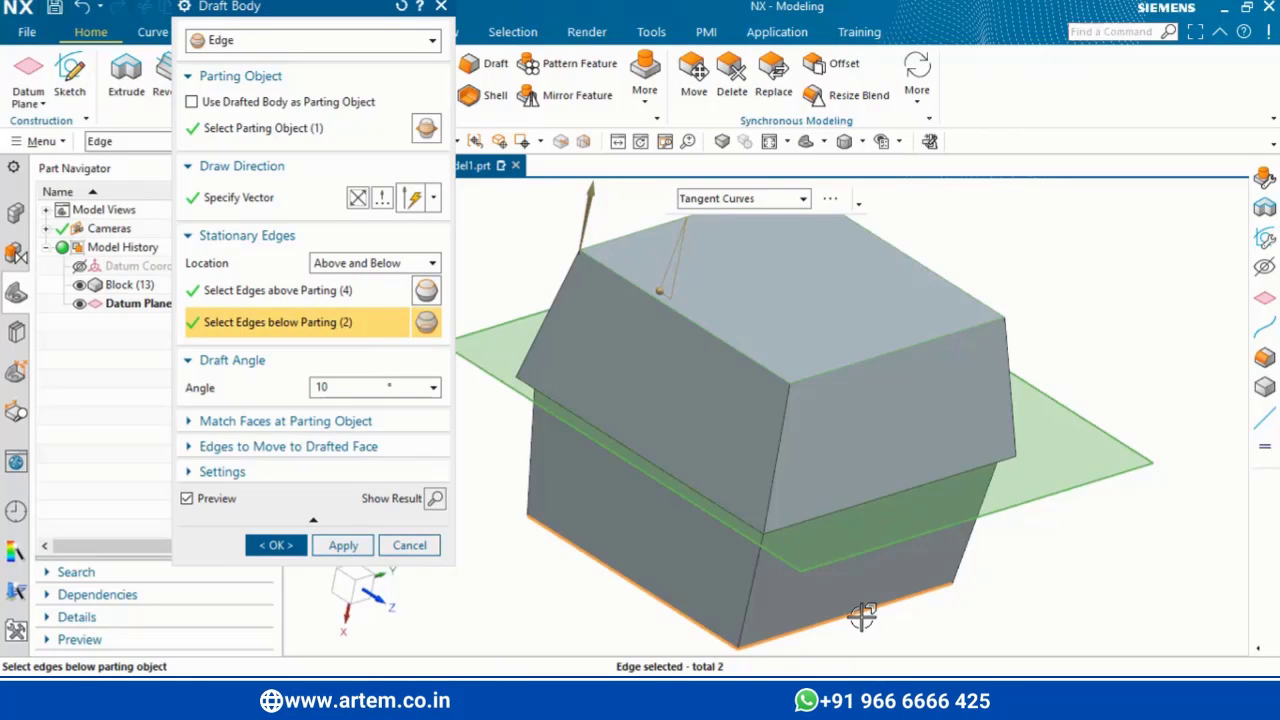
click(640, 142)
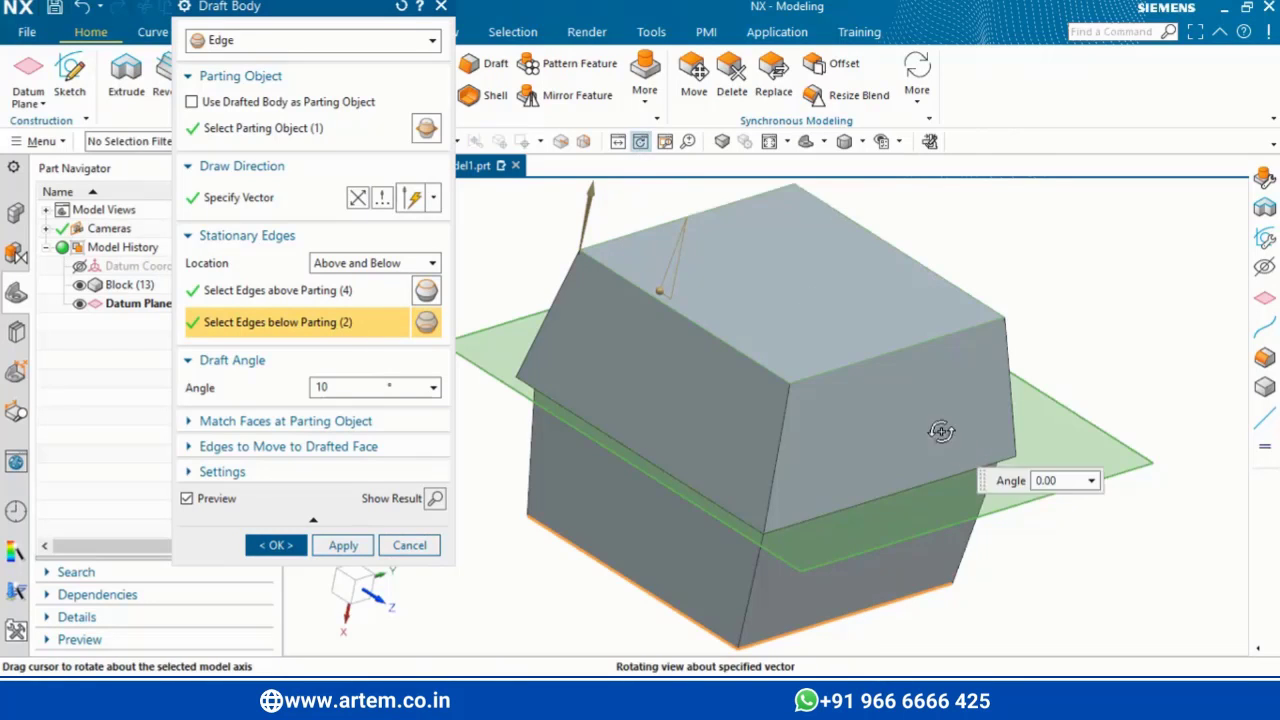
mouse_move(900, 435)
mouse_down()
mouse_move(1003, 406)
mouse_move(893, 371)
mouse_move(894, 360)
mouse_up()
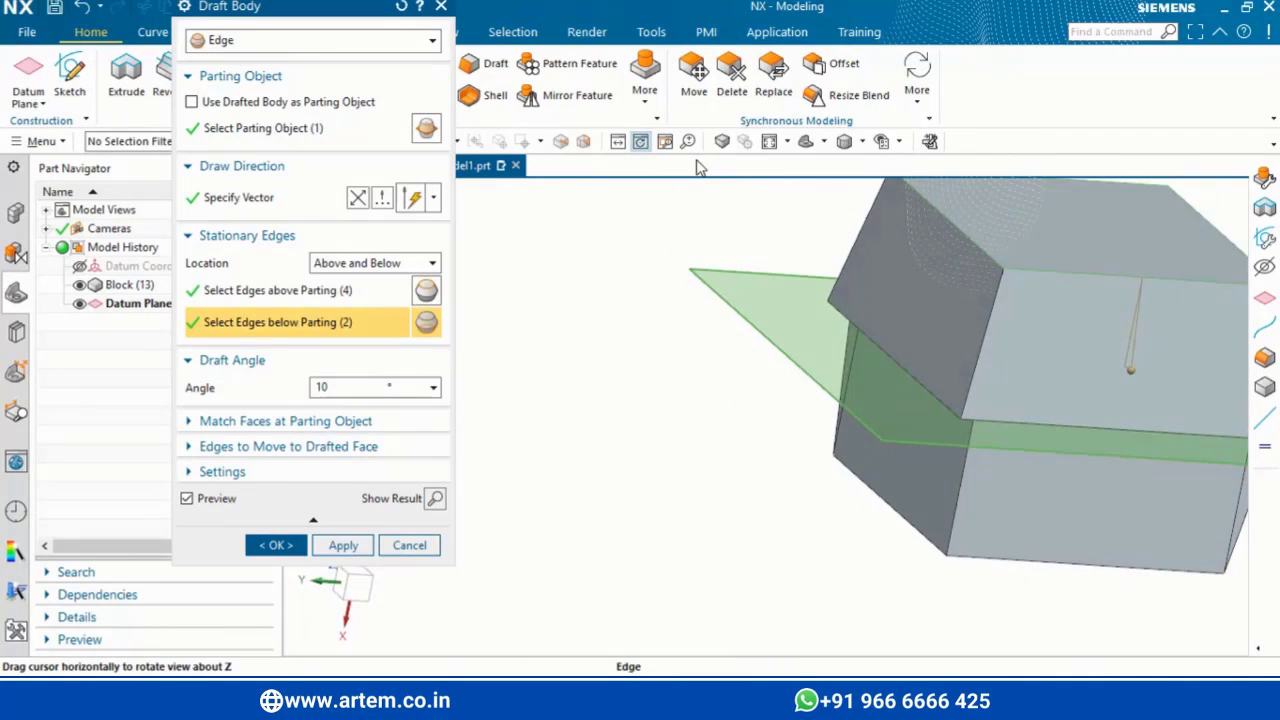
click(640, 142)
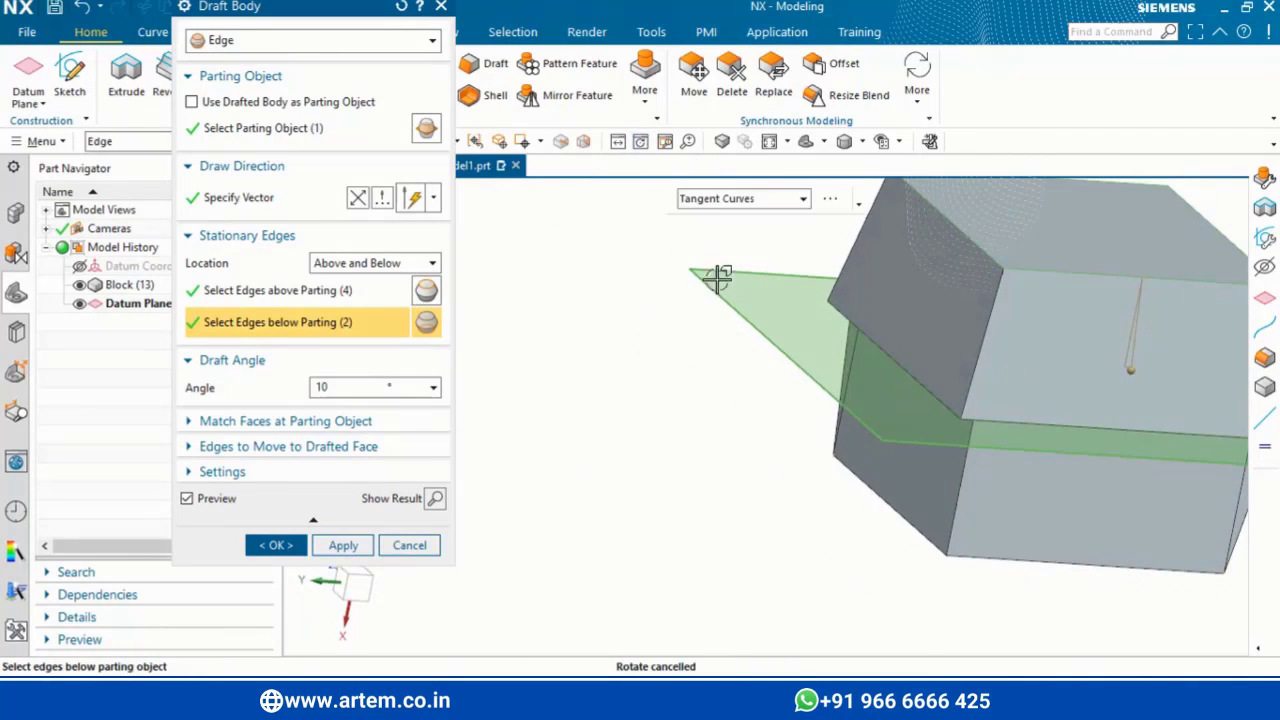
click(901, 528)
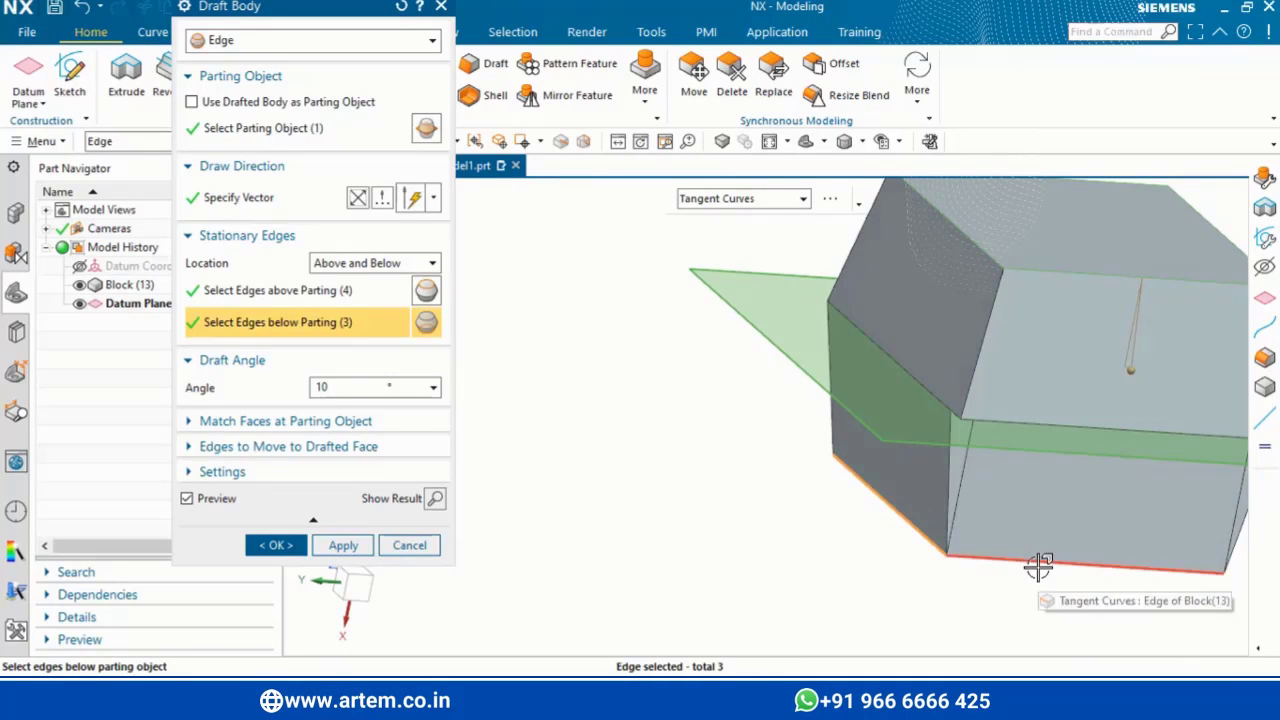
click(1038, 566)
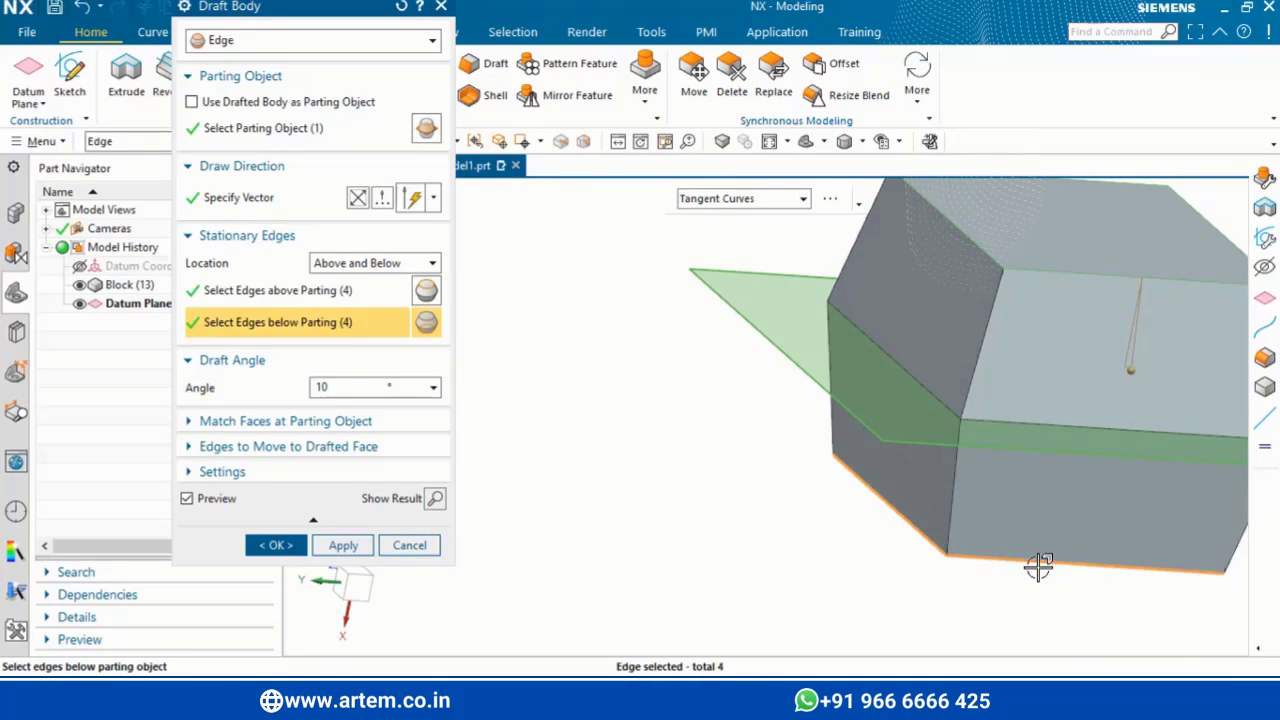
Set the draft angle to 15°, then drag its handle up to 20°
double_click(333, 388)
text(15)
key(Return)
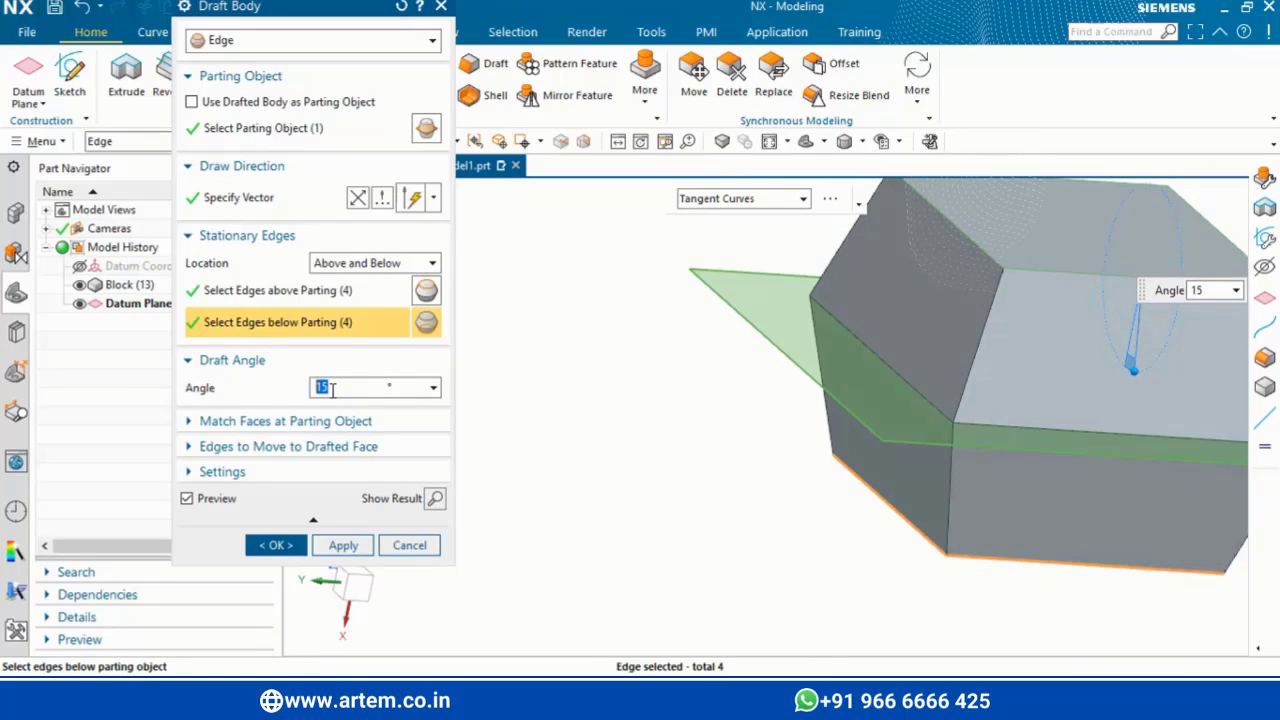
middle_drag(760, 420, 662, 570)
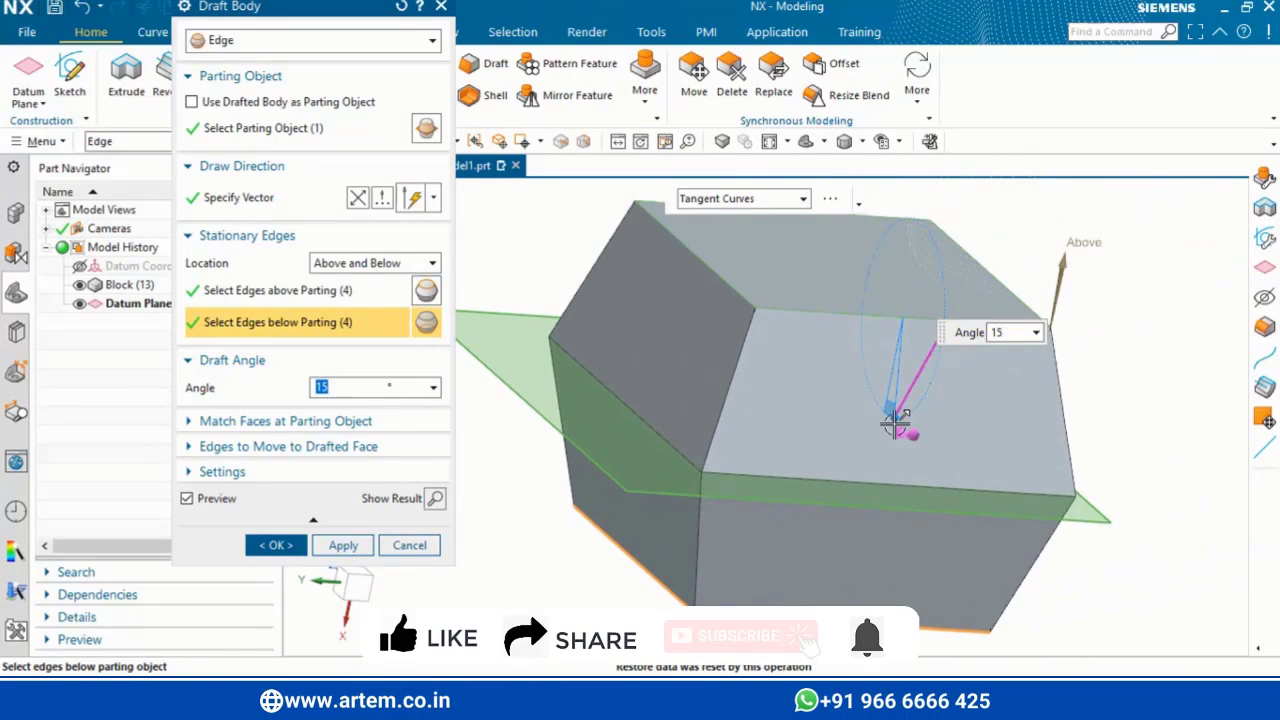
mouse_move(894, 416)
mouse_down()
mouse_move(918, 420)
mouse_move(899, 405)
mouse_up()
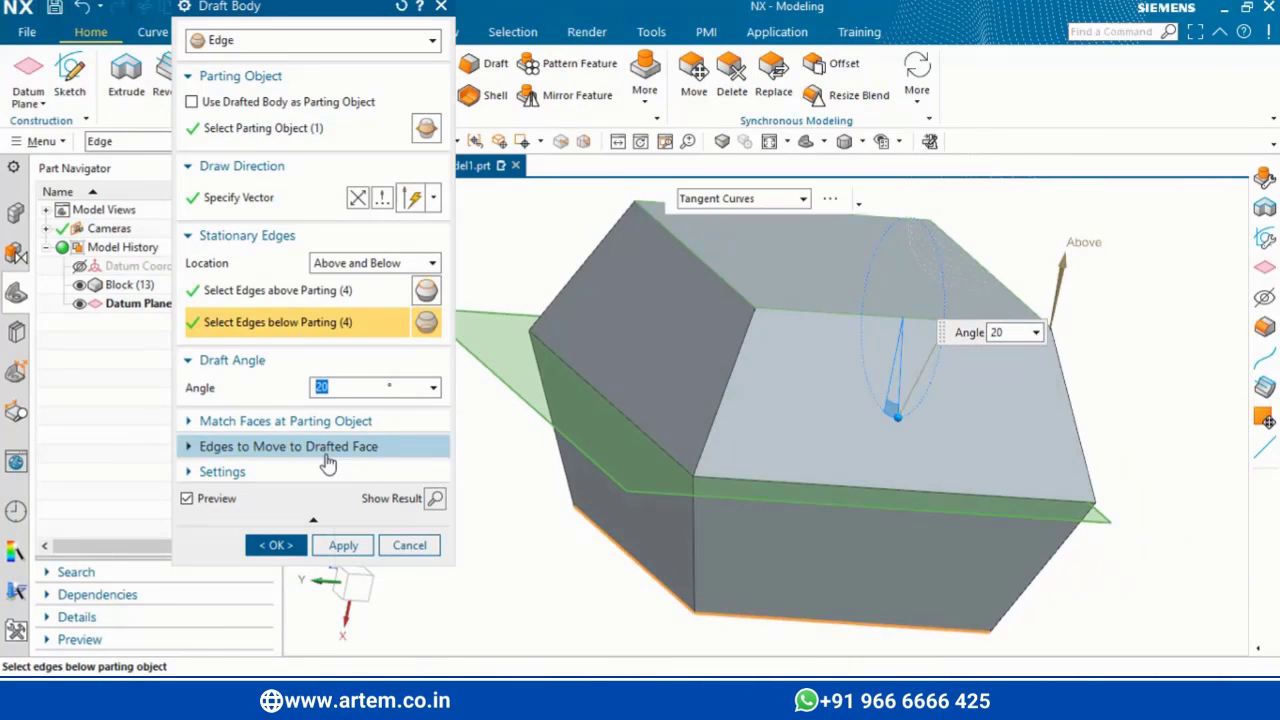
Switch the draft to Below Parting Only and fix two lower block edges as stationary
click(364, 263)
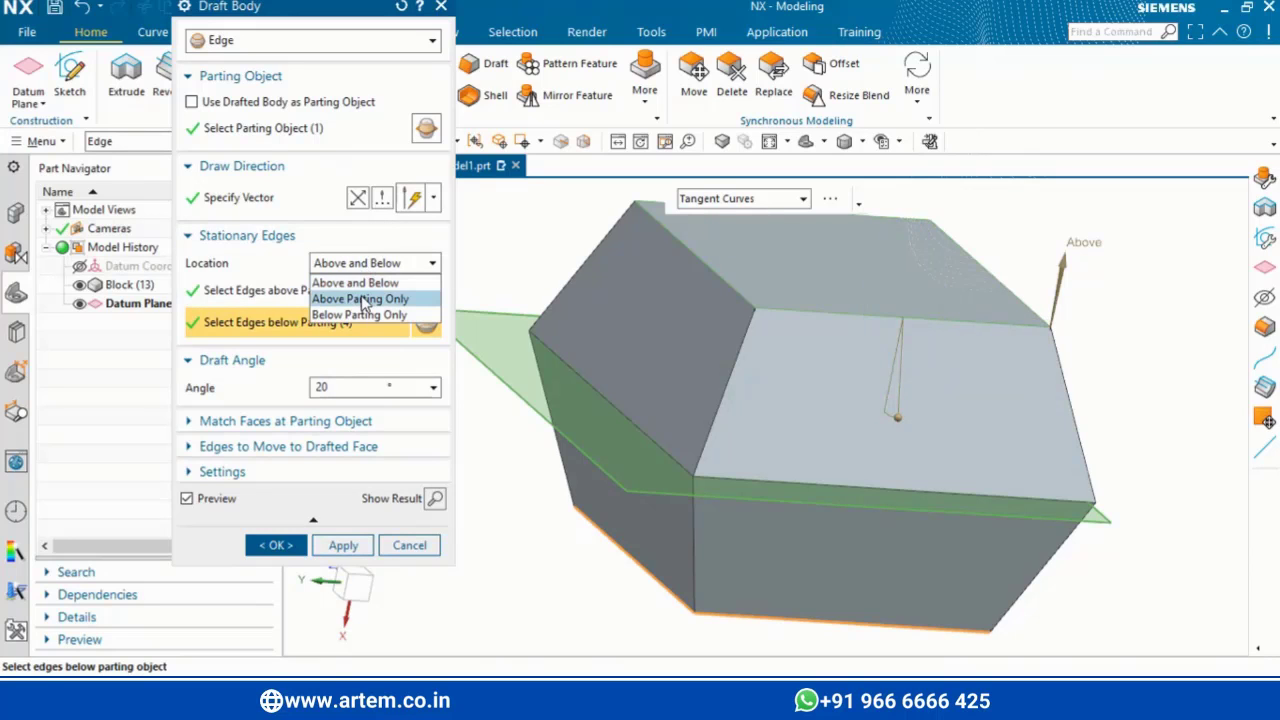
click(362, 299)
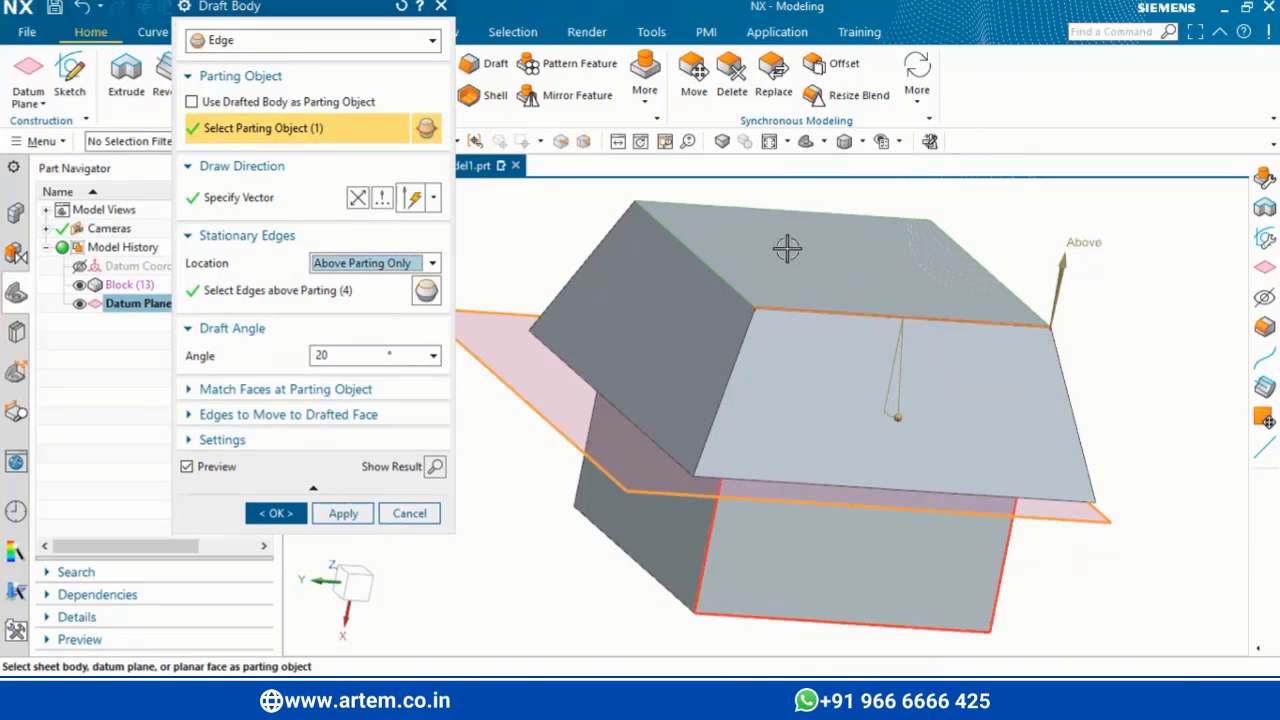
click(362, 266)
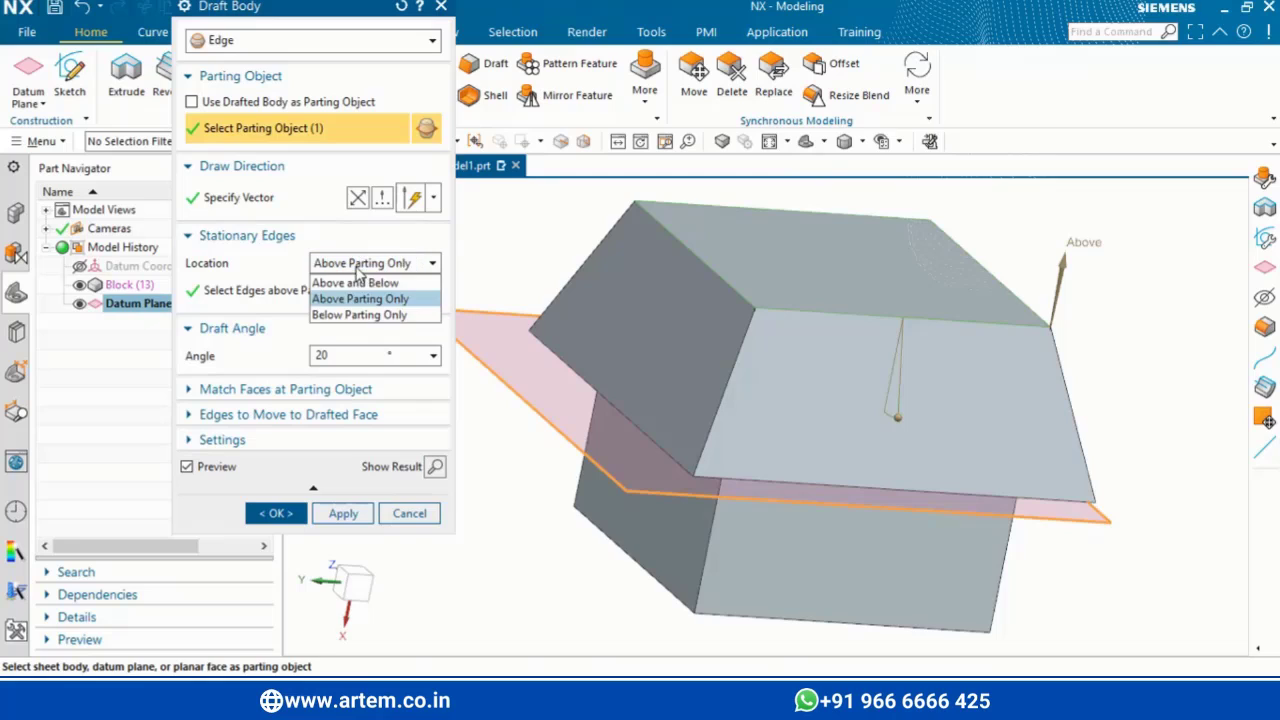
click(361, 328)
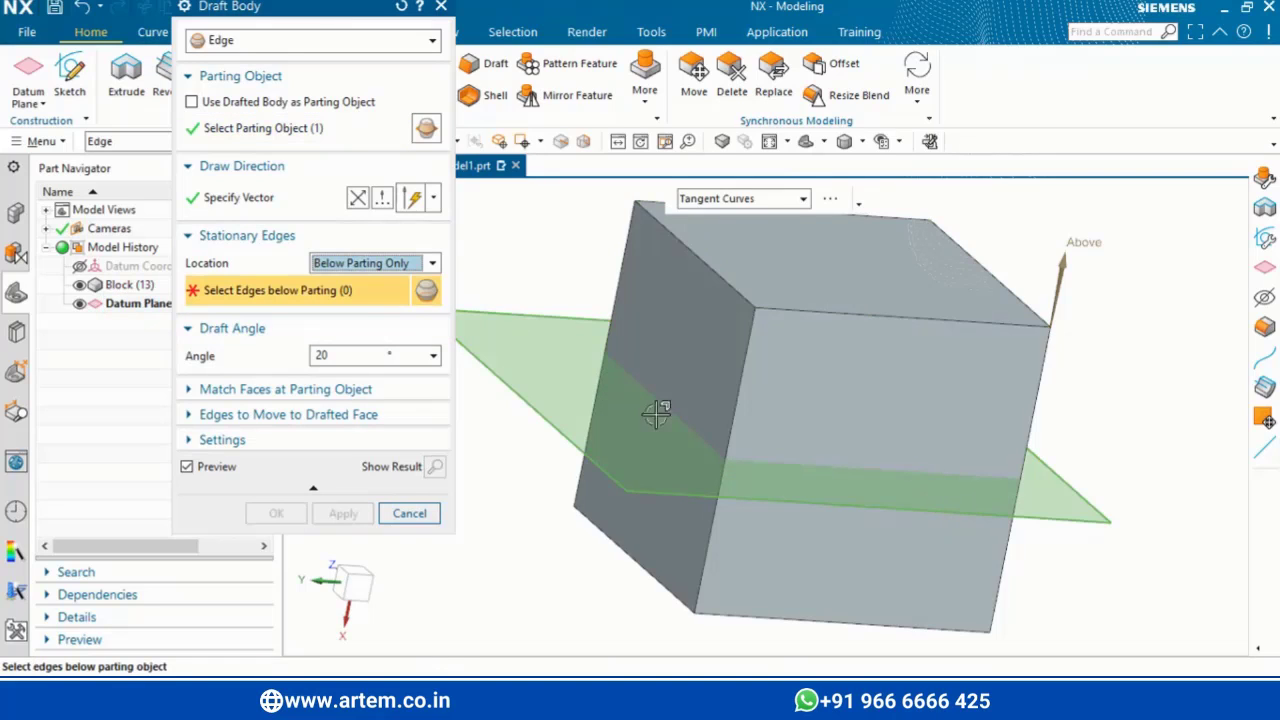
click(641, 565)
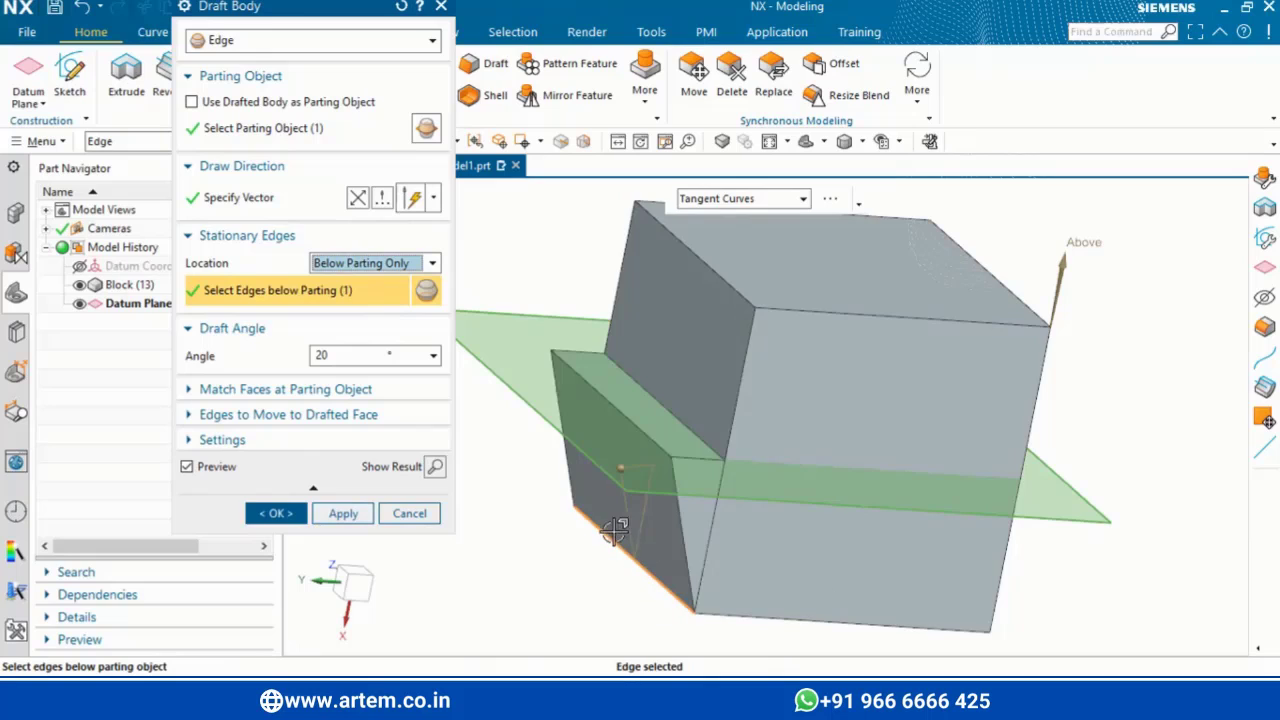
click(782, 617)
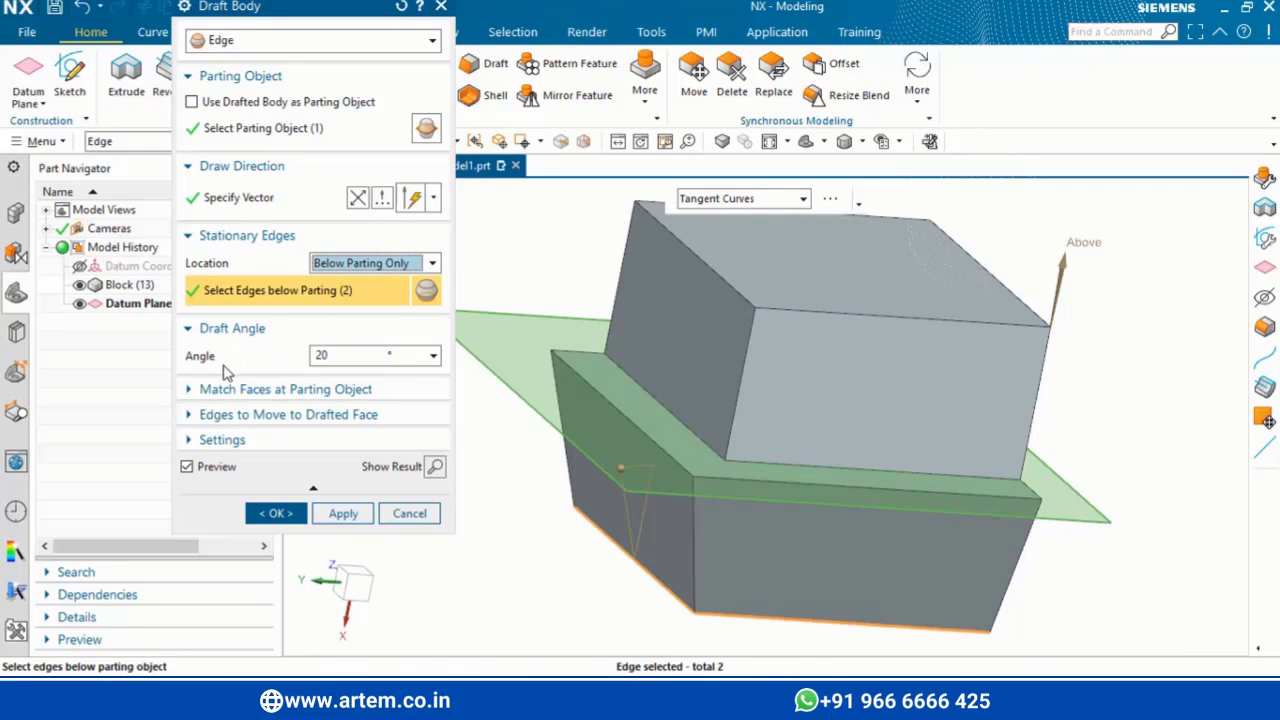
Keep Match Type None and enable Extreme Face Point Overrides Stationary
click(192, 391)
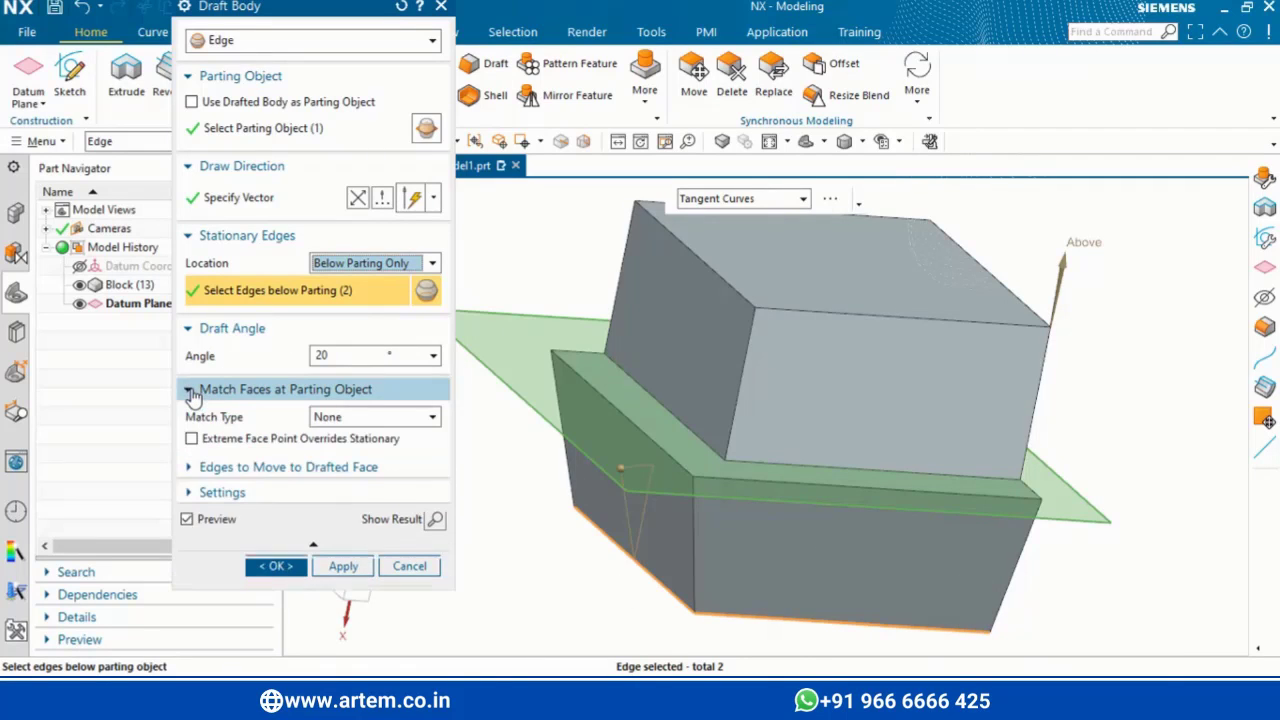
click(340, 416)
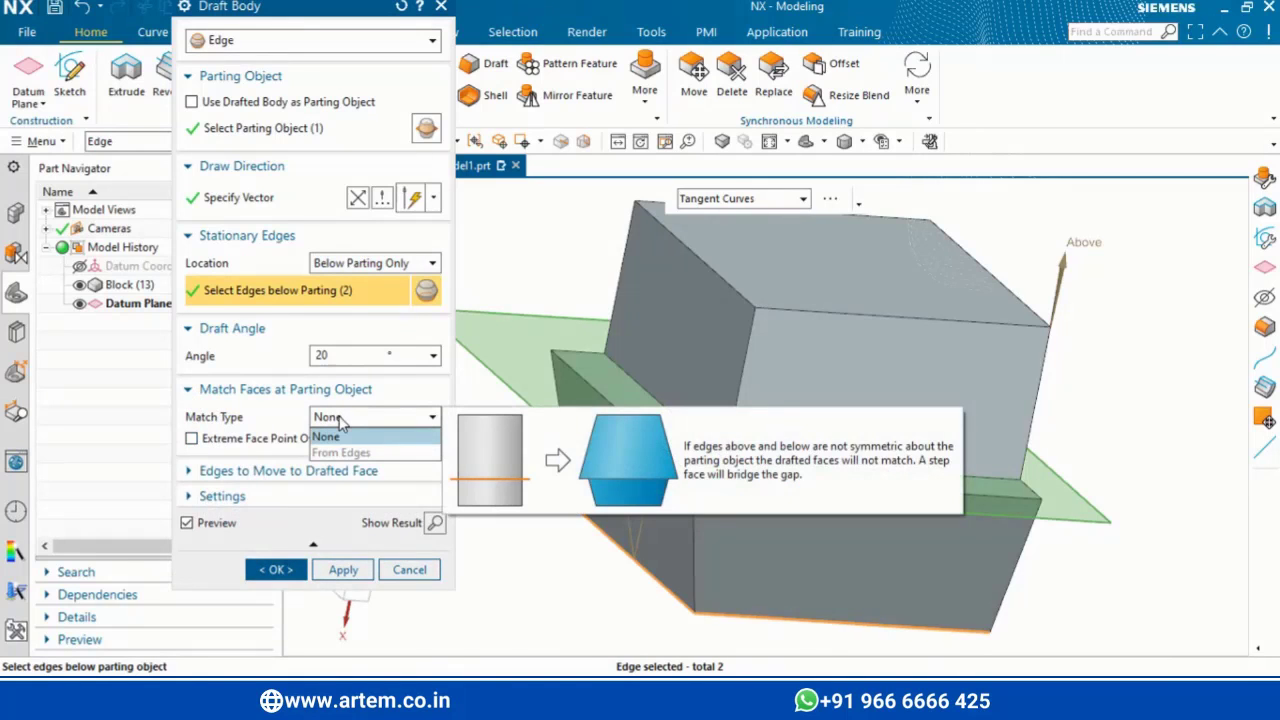
click(190, 443)
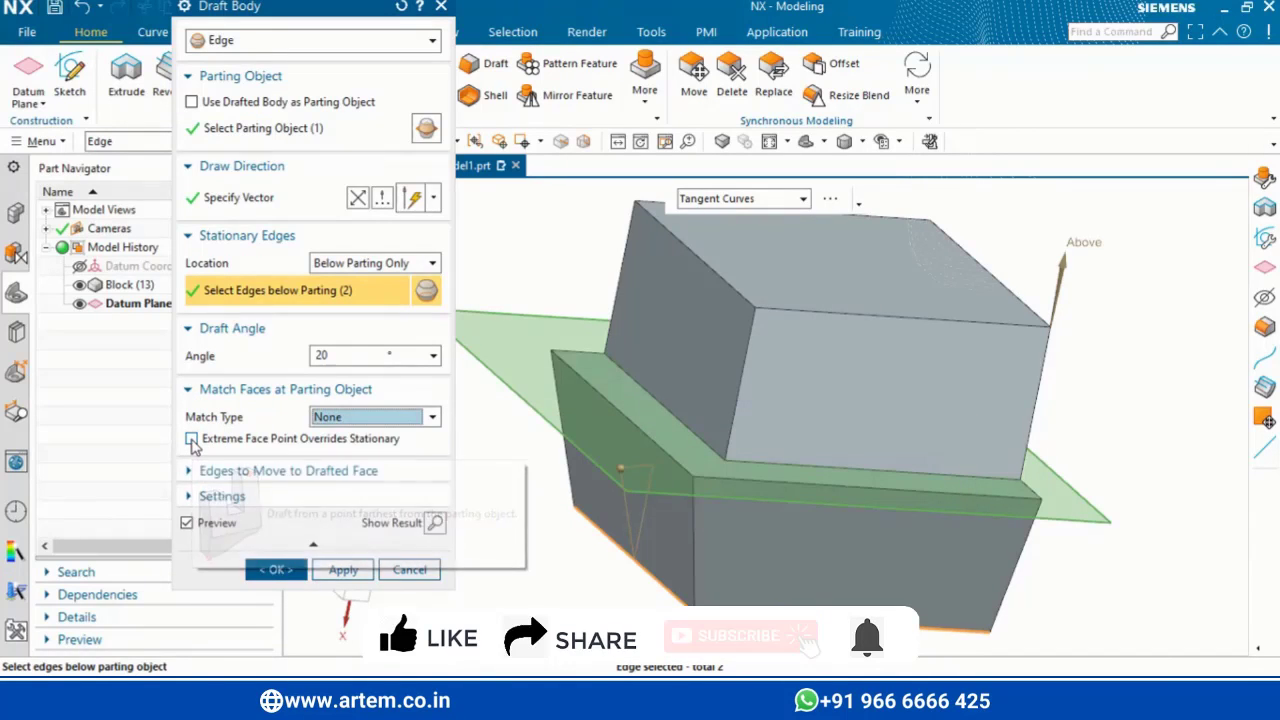
click(191, 439)
click(230, 474)
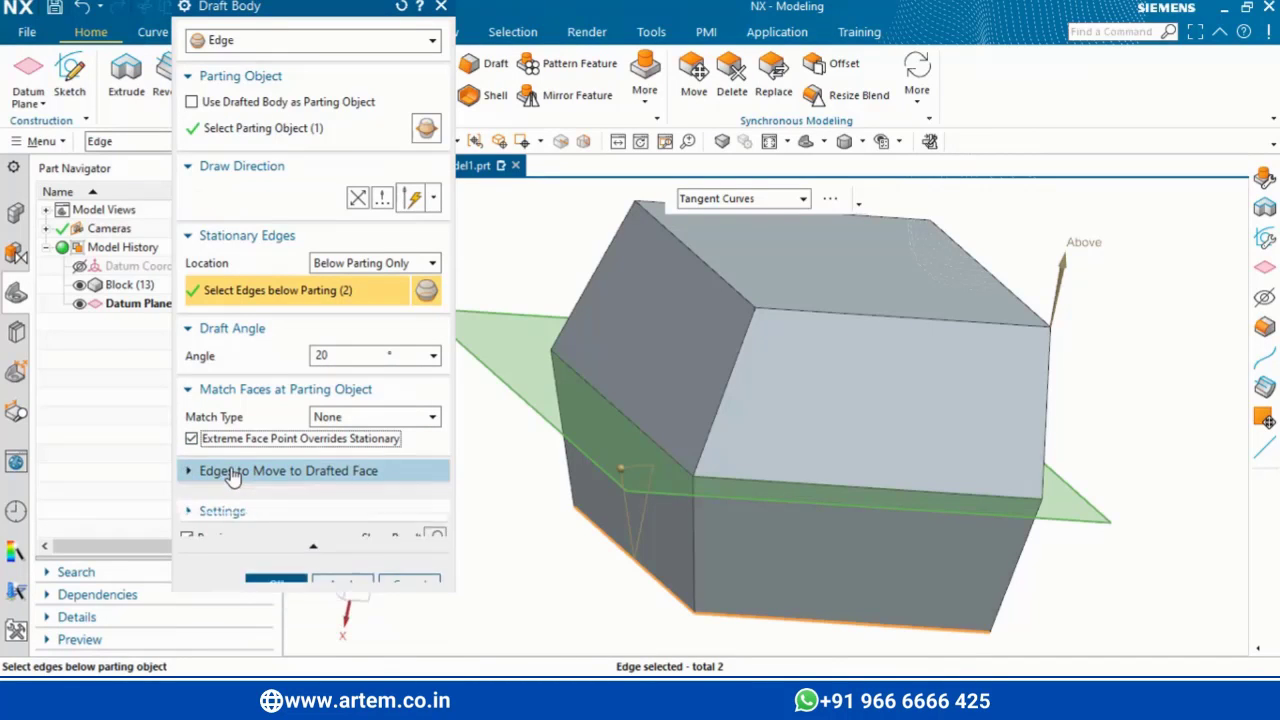
click(230, 471)
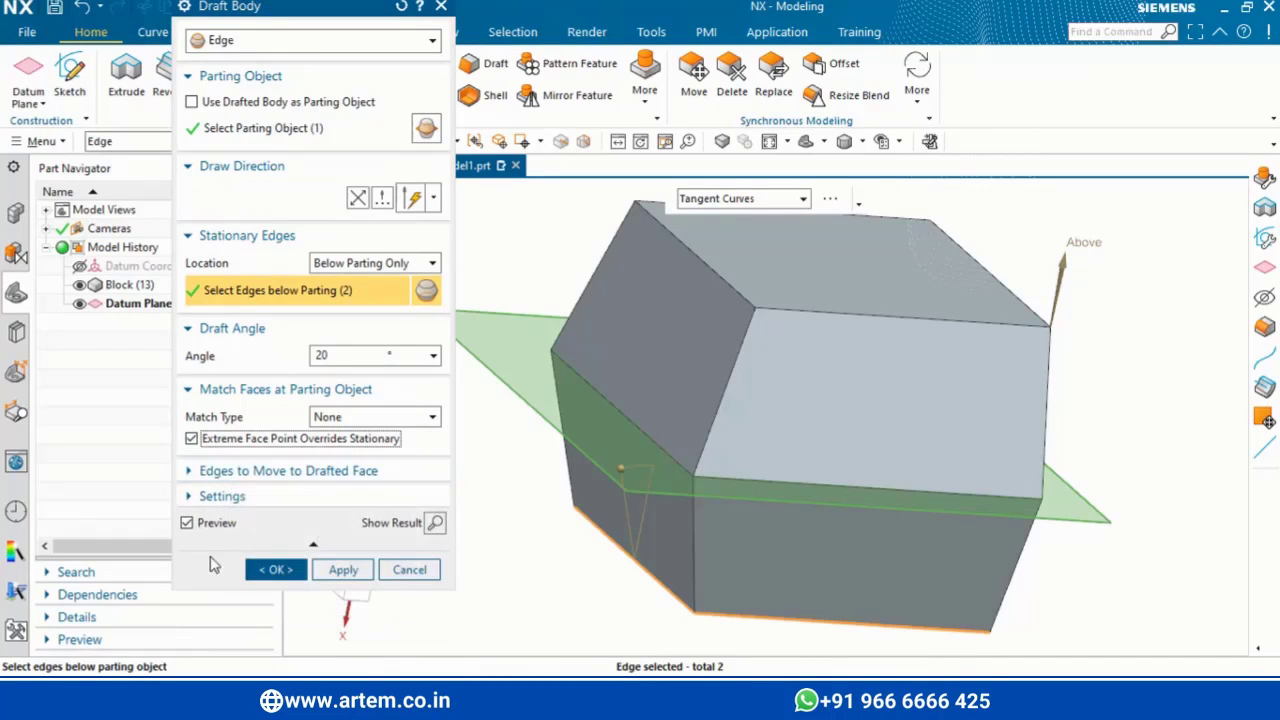
Toggle the extreme face point override off and on to compare, leaving it on with Match Type None
click(191, 440)
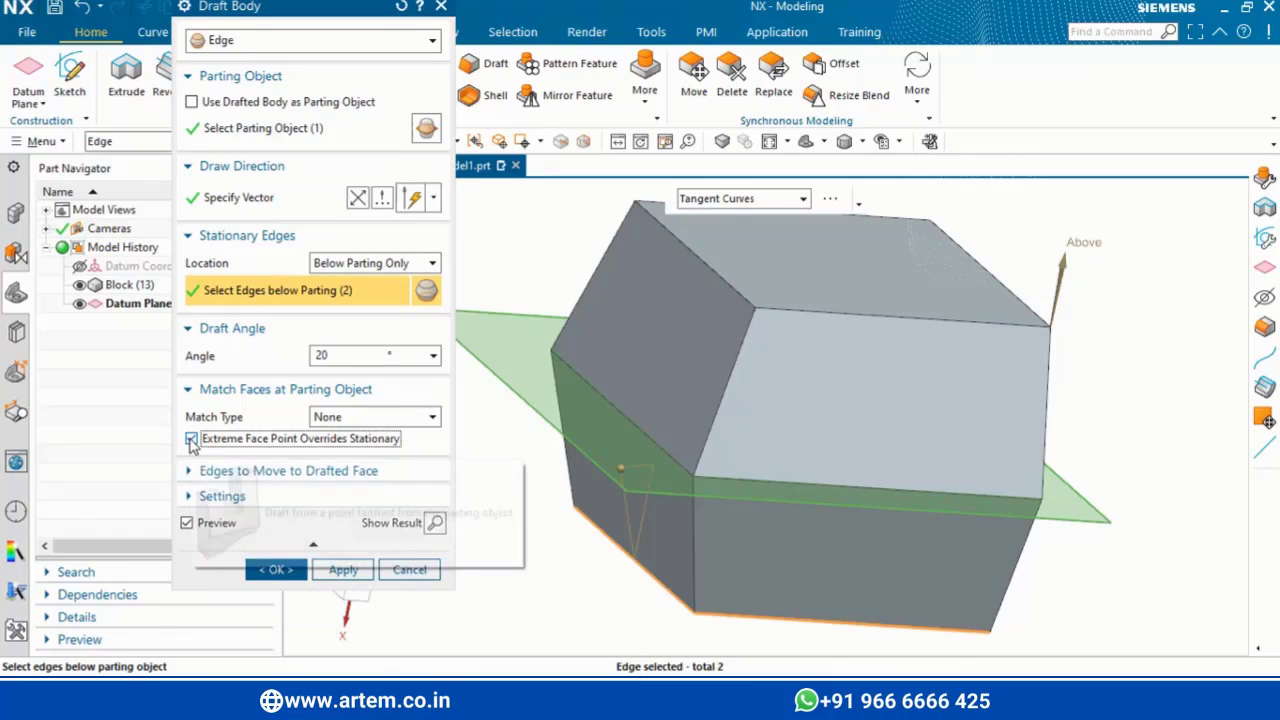
click(191, 440)
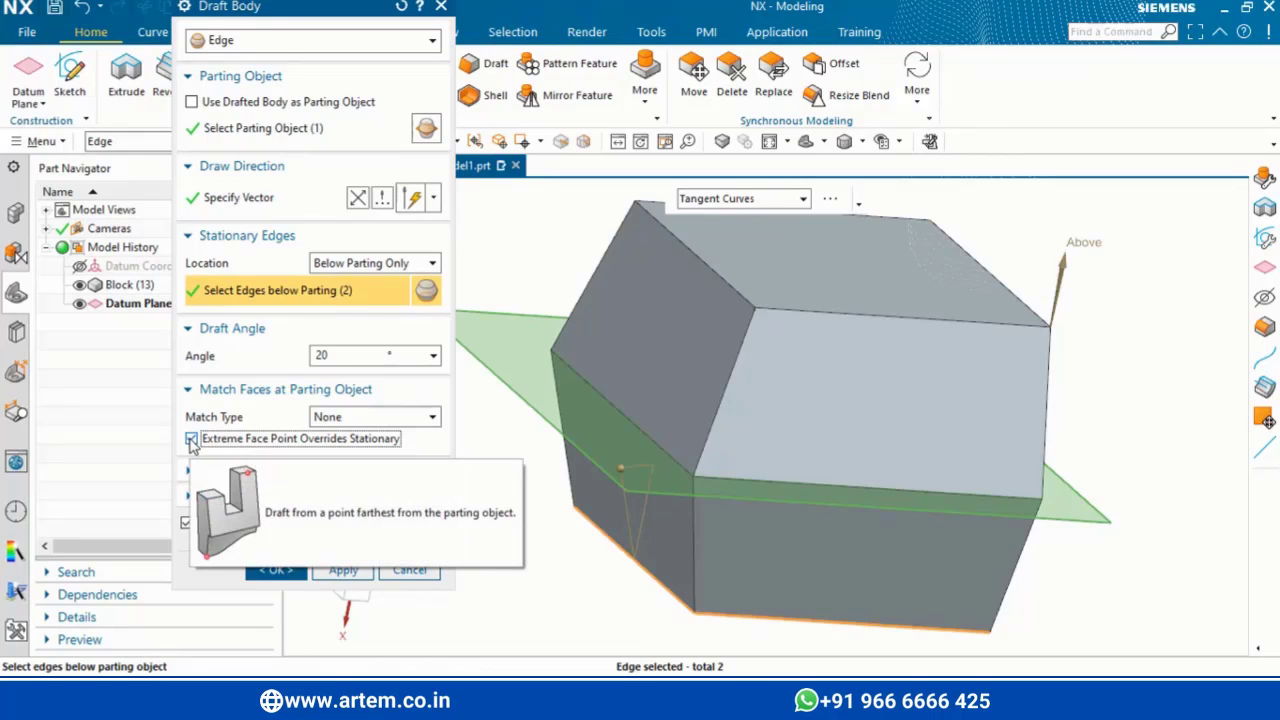
click(191, 440)
click(191, 439)
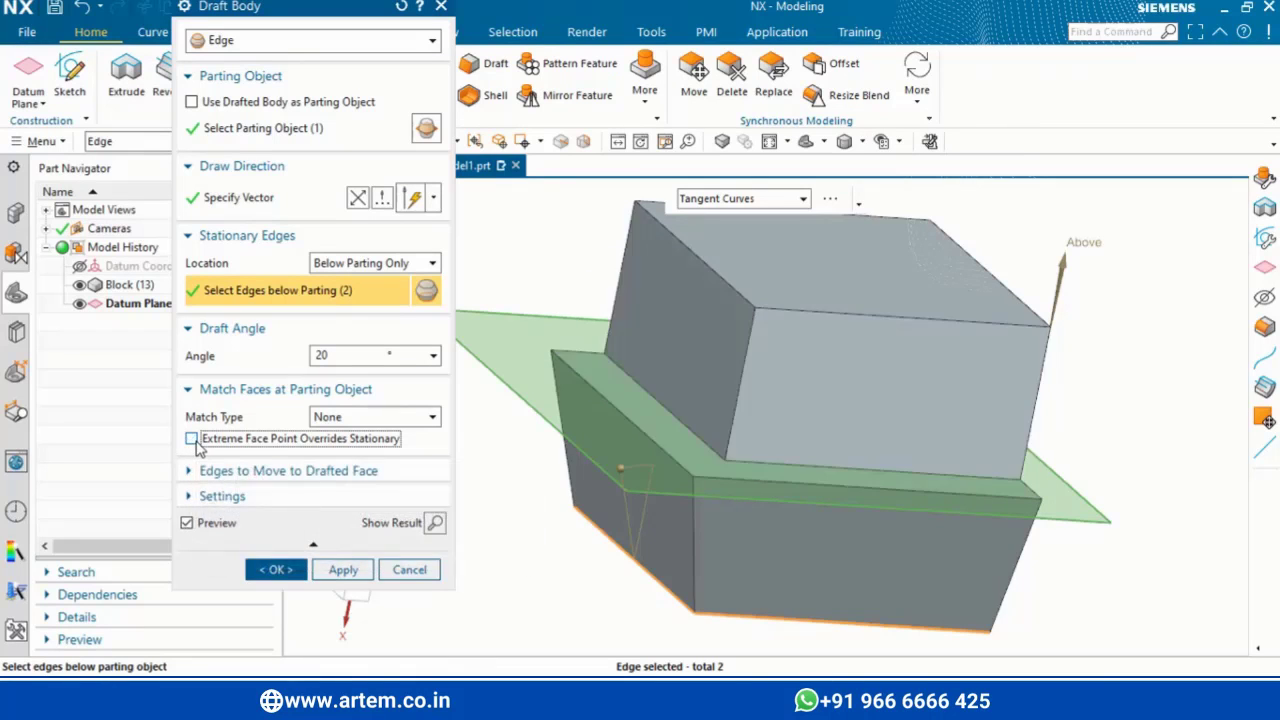
click(365, 418)
click(362, 437)
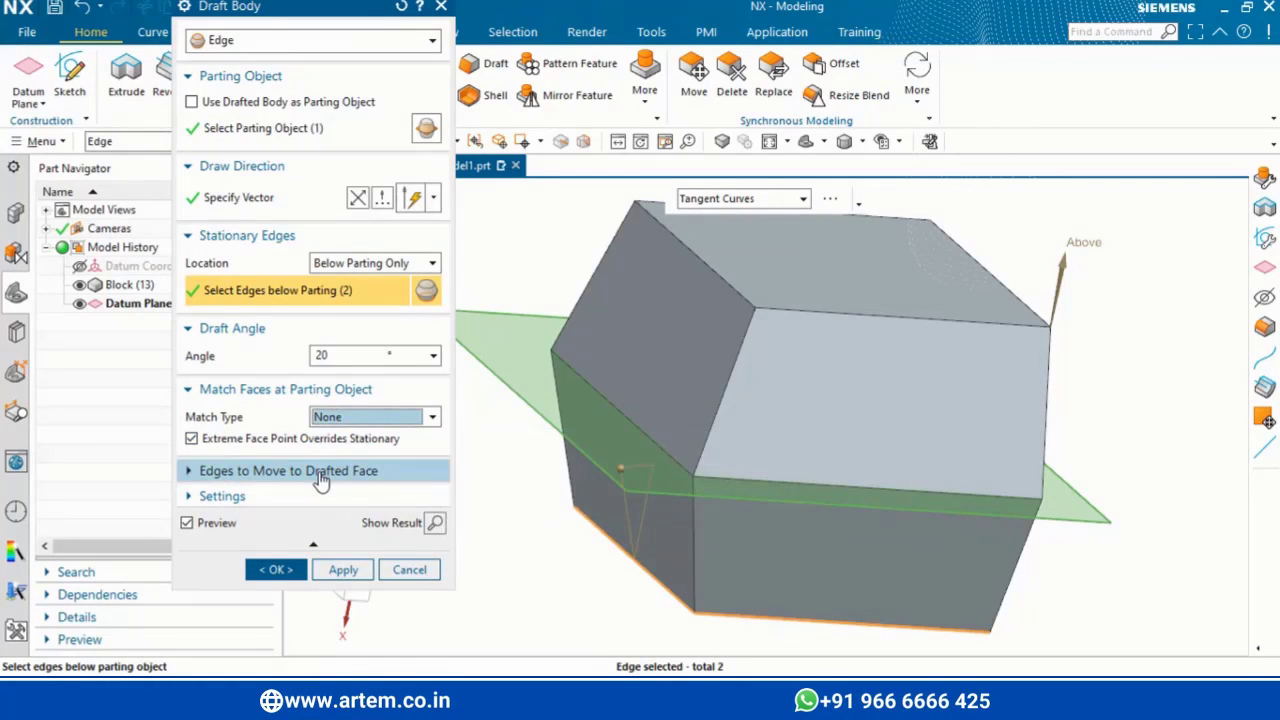
click(320, 477)
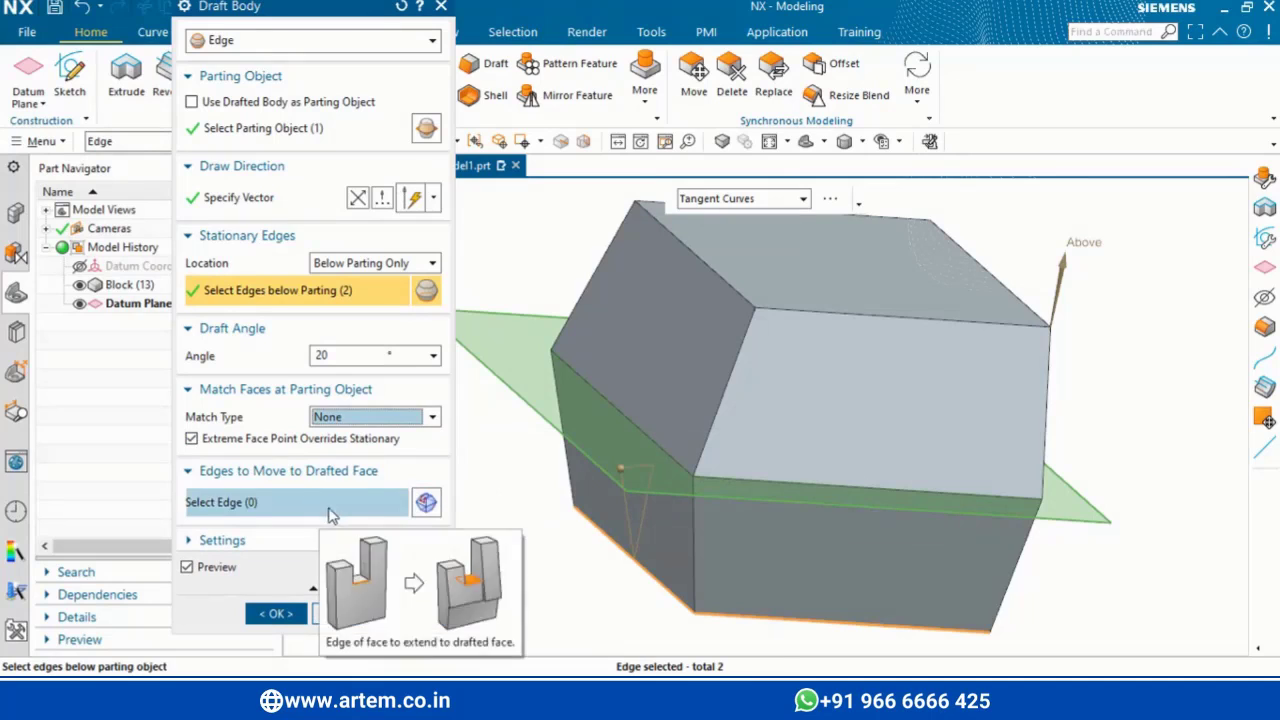
Add a third stationary edge below the datum plane and change the draft angle to 25°
click(1047, 345)
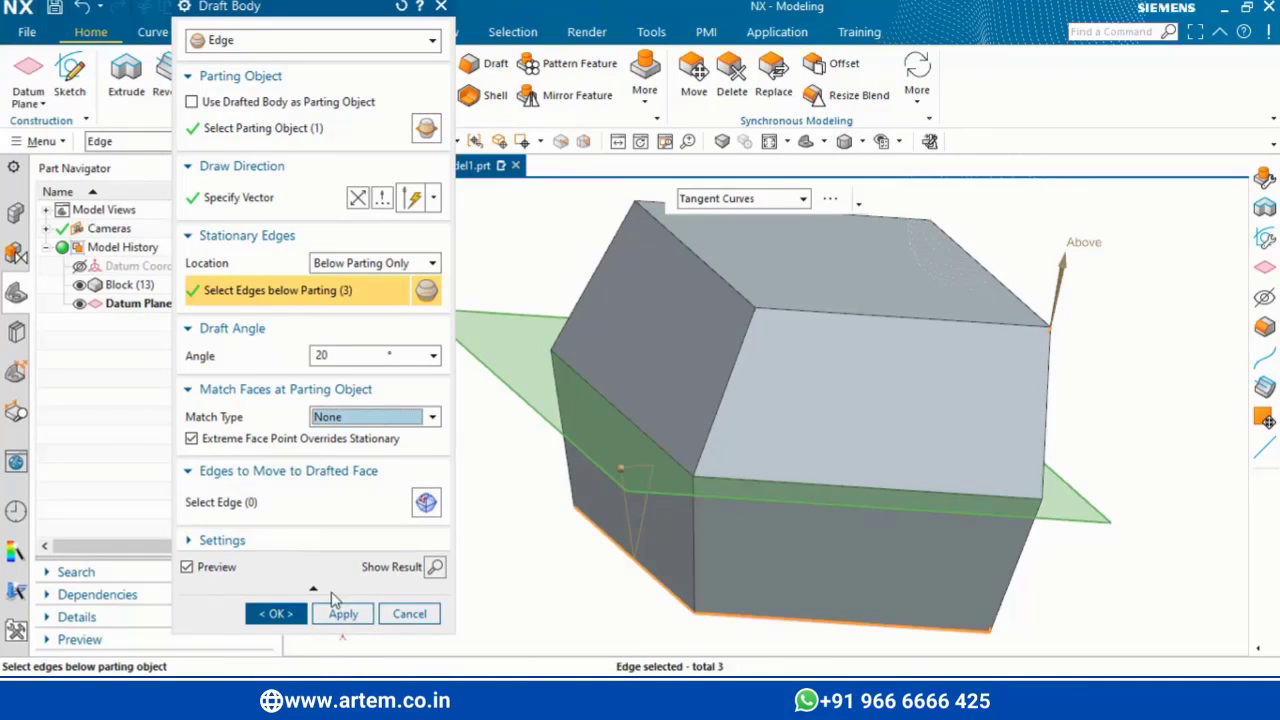
click(189, 542)
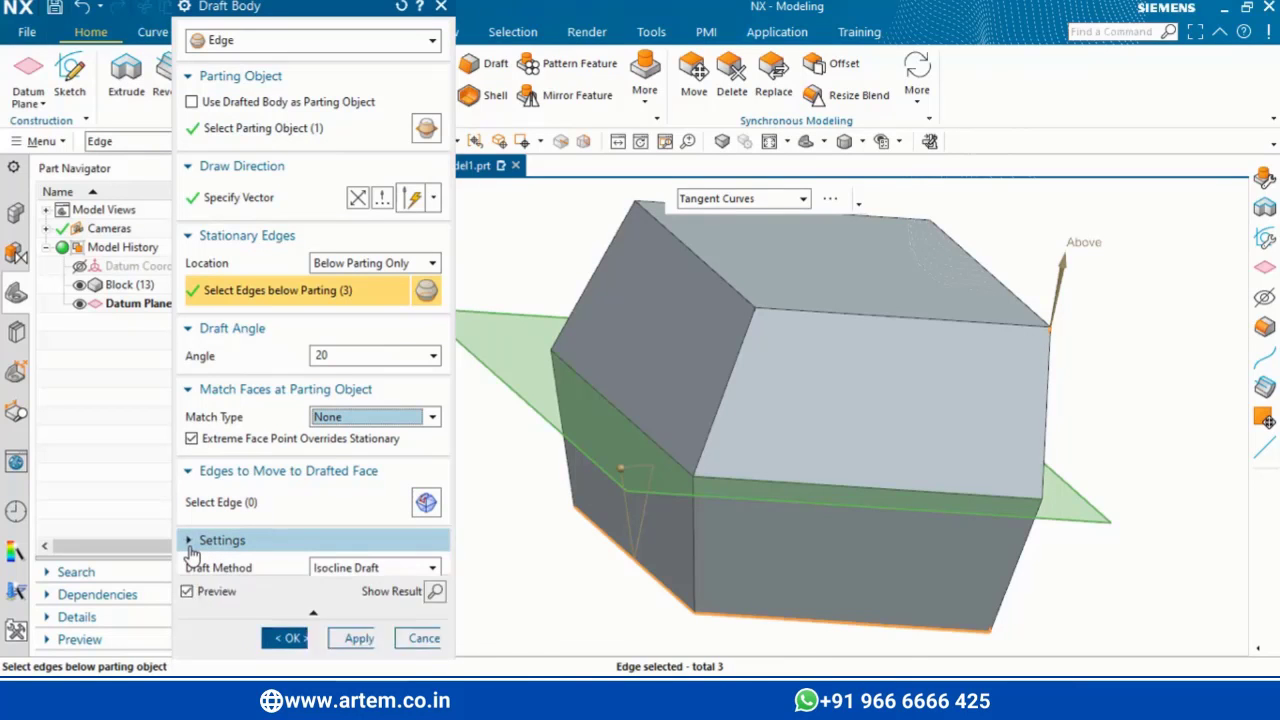
click(190, 541)
click(190, 470)
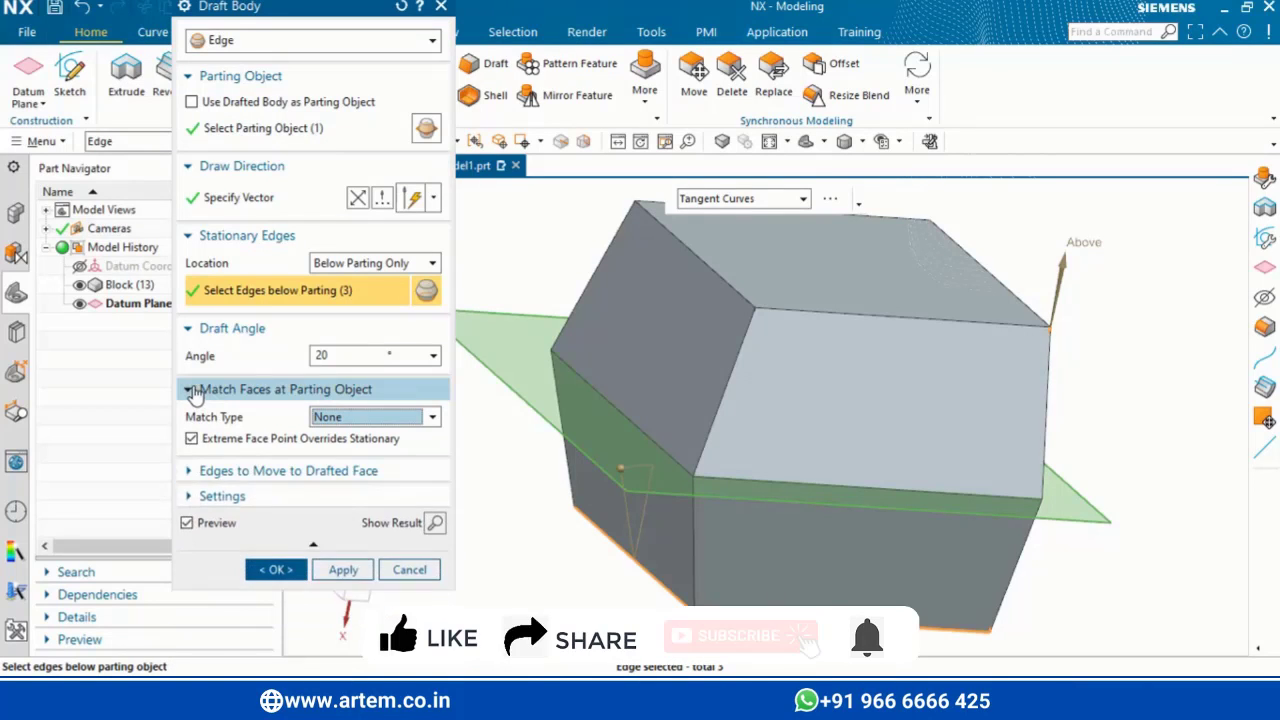
click(193, 390)
click(350, 354)
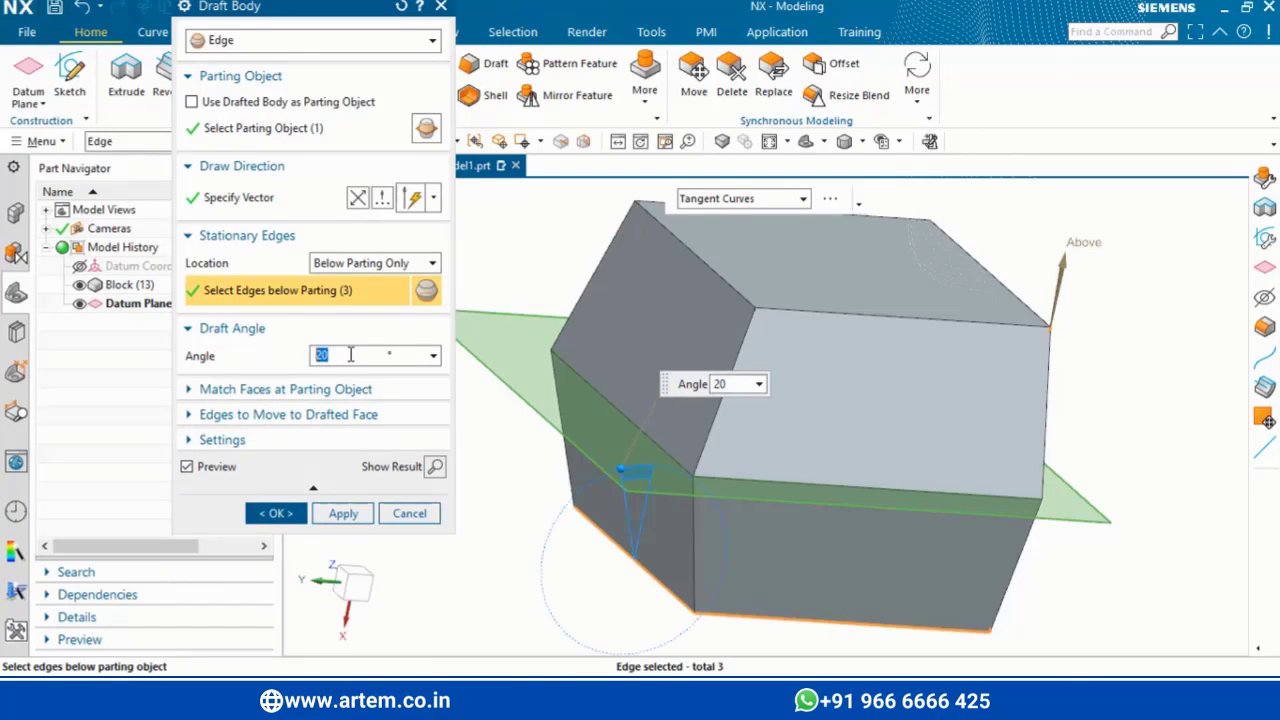
text(25)
key(Return)
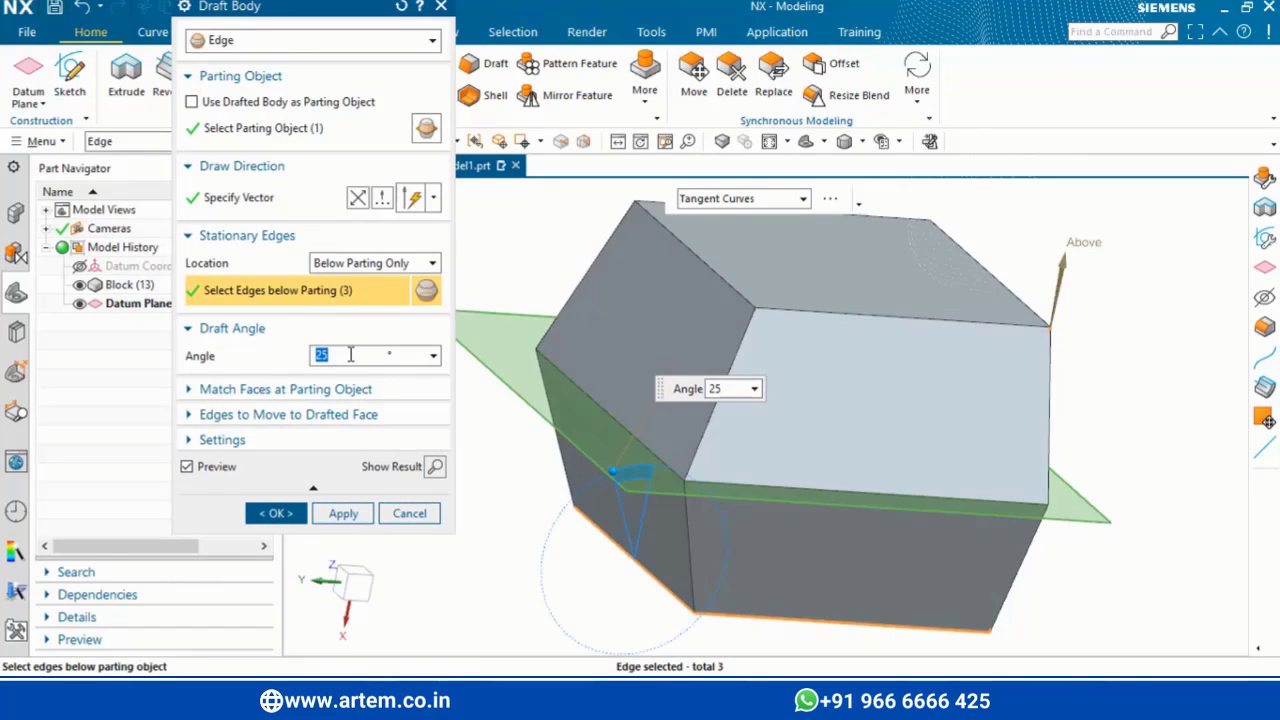
Set Location to Above and Below, fix the top-left and top front edges, and create Draft Body (15)
click(344, 264)
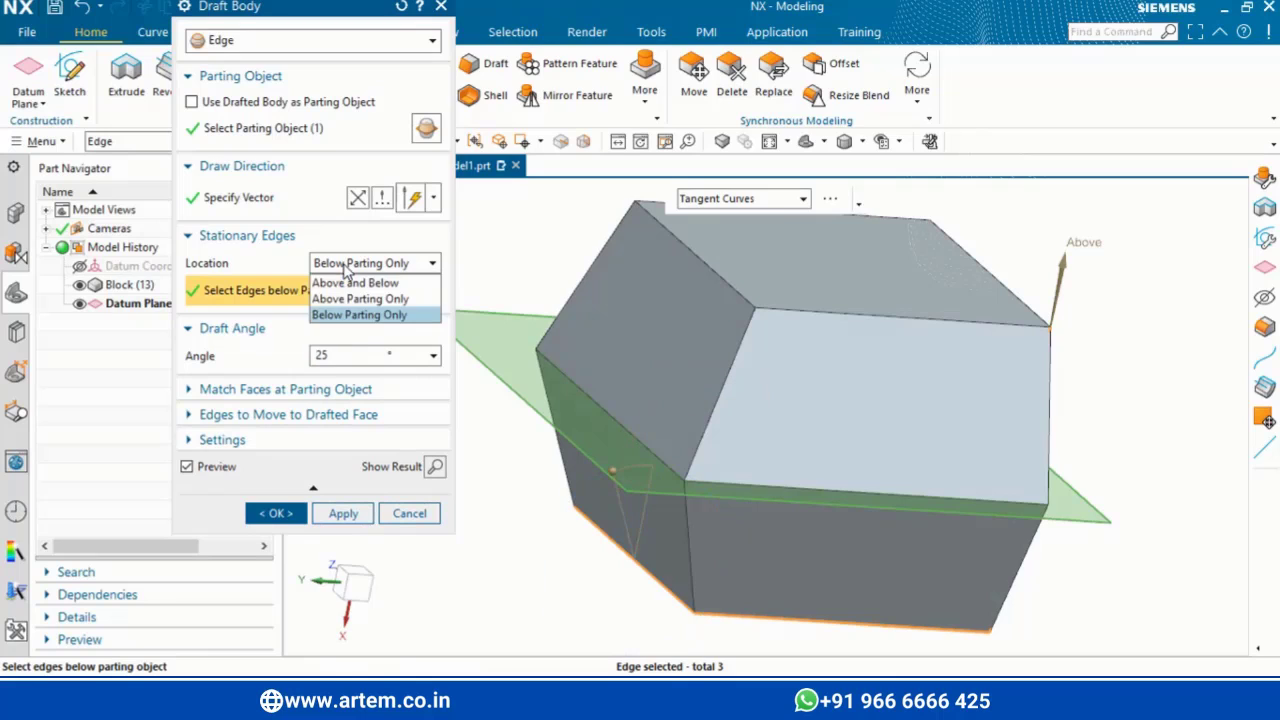
click(337, 287)
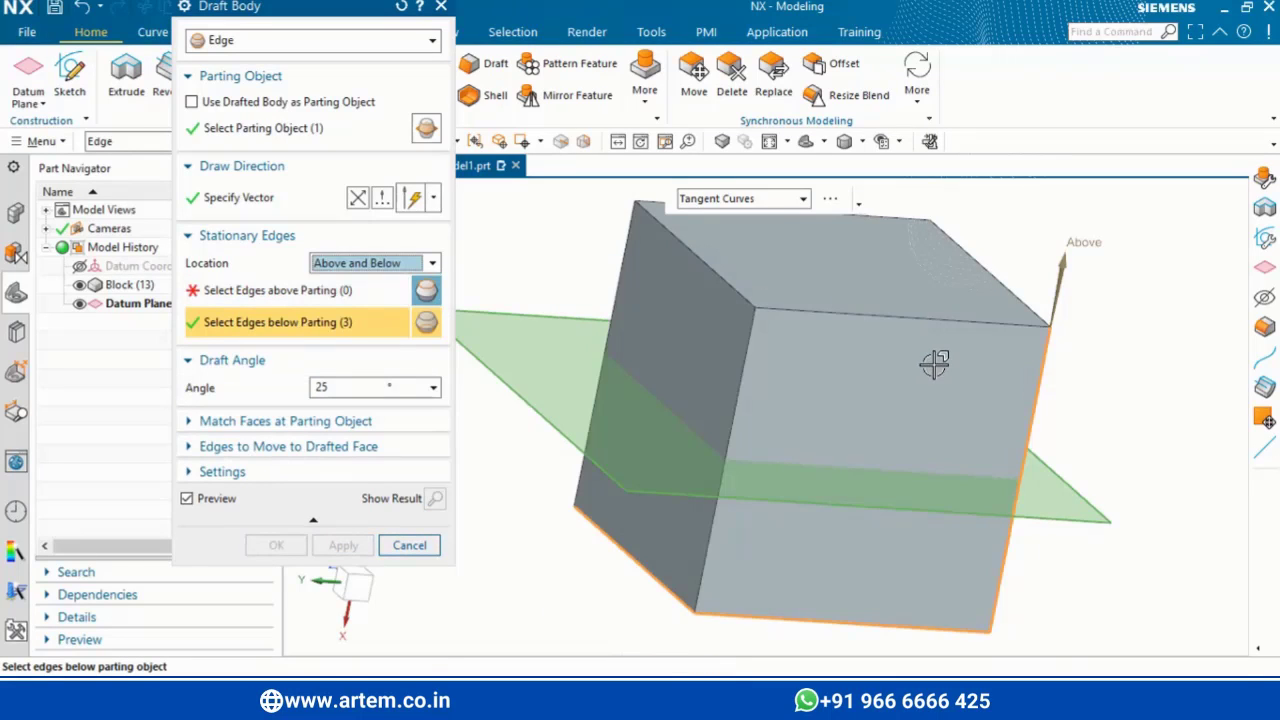
click(366, 290)
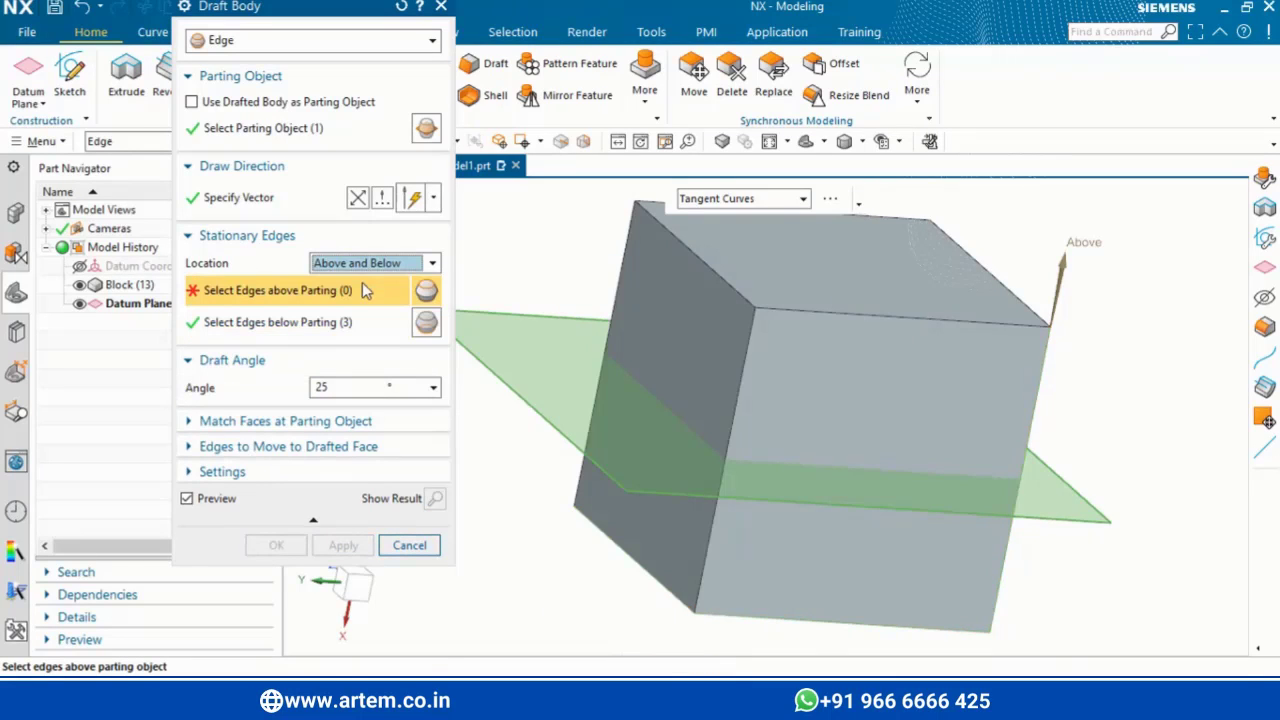
click(648, 210)
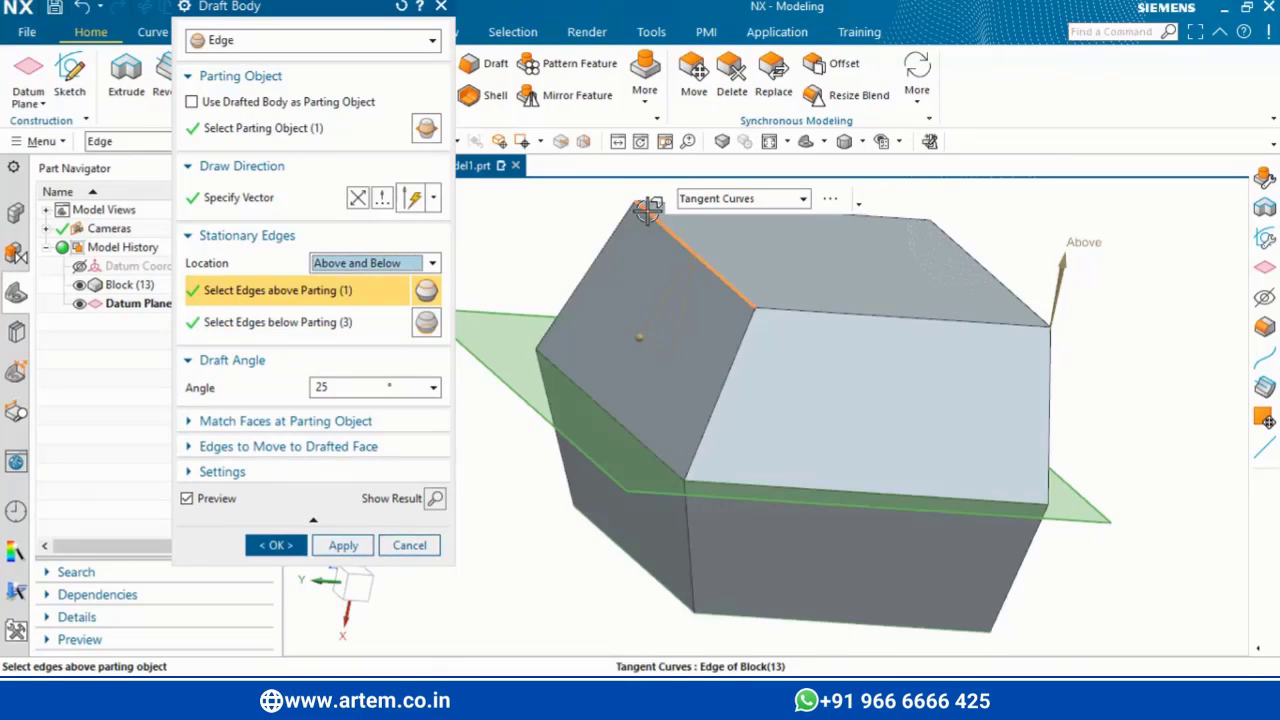
click(840, 318)
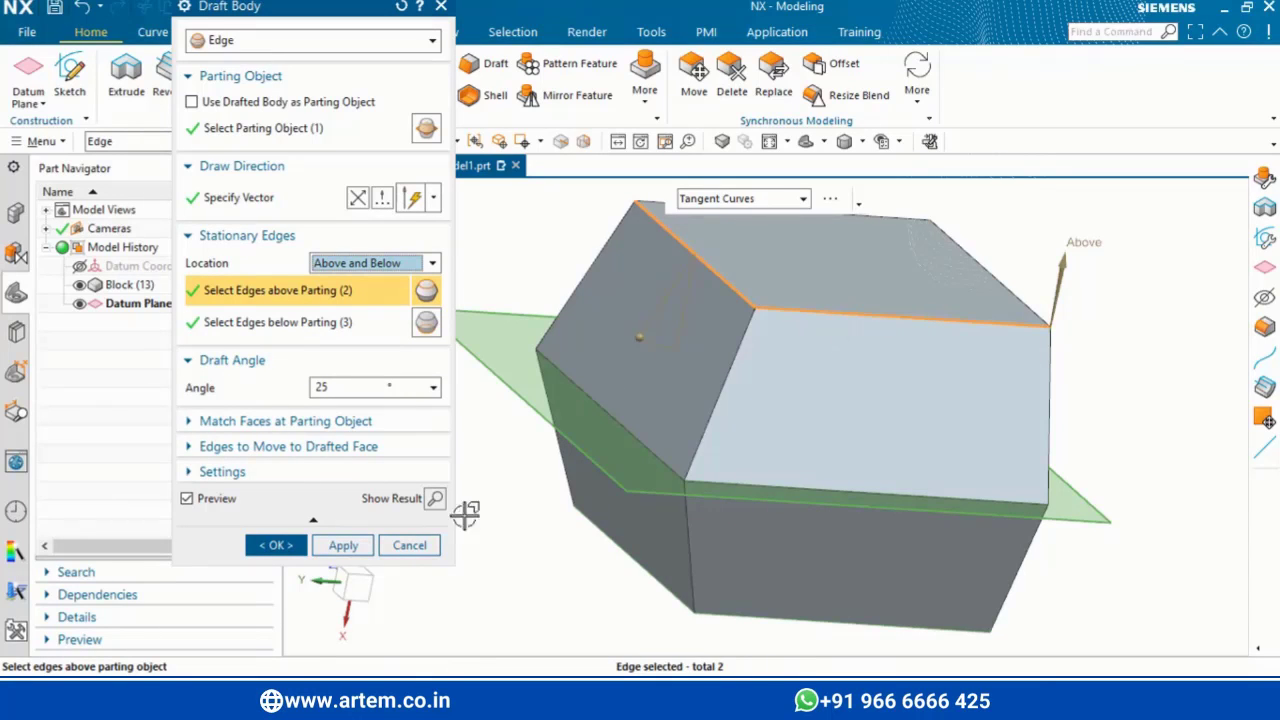
click(279, 546)
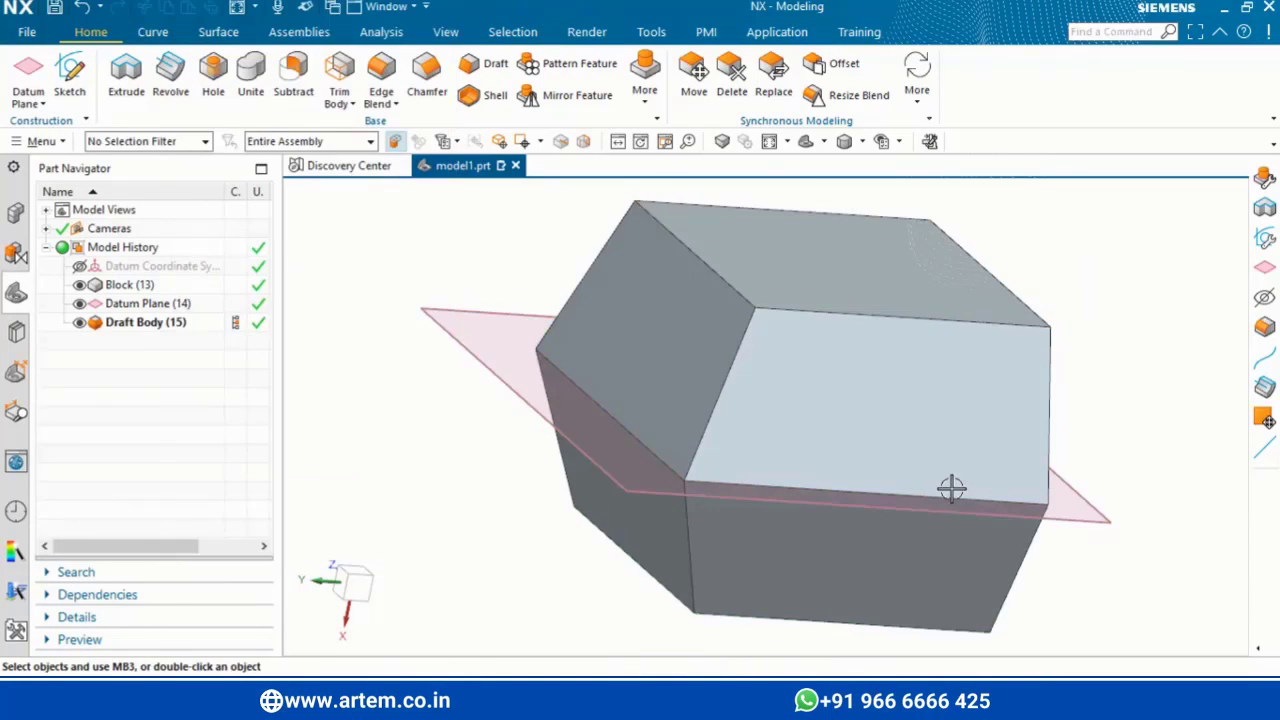